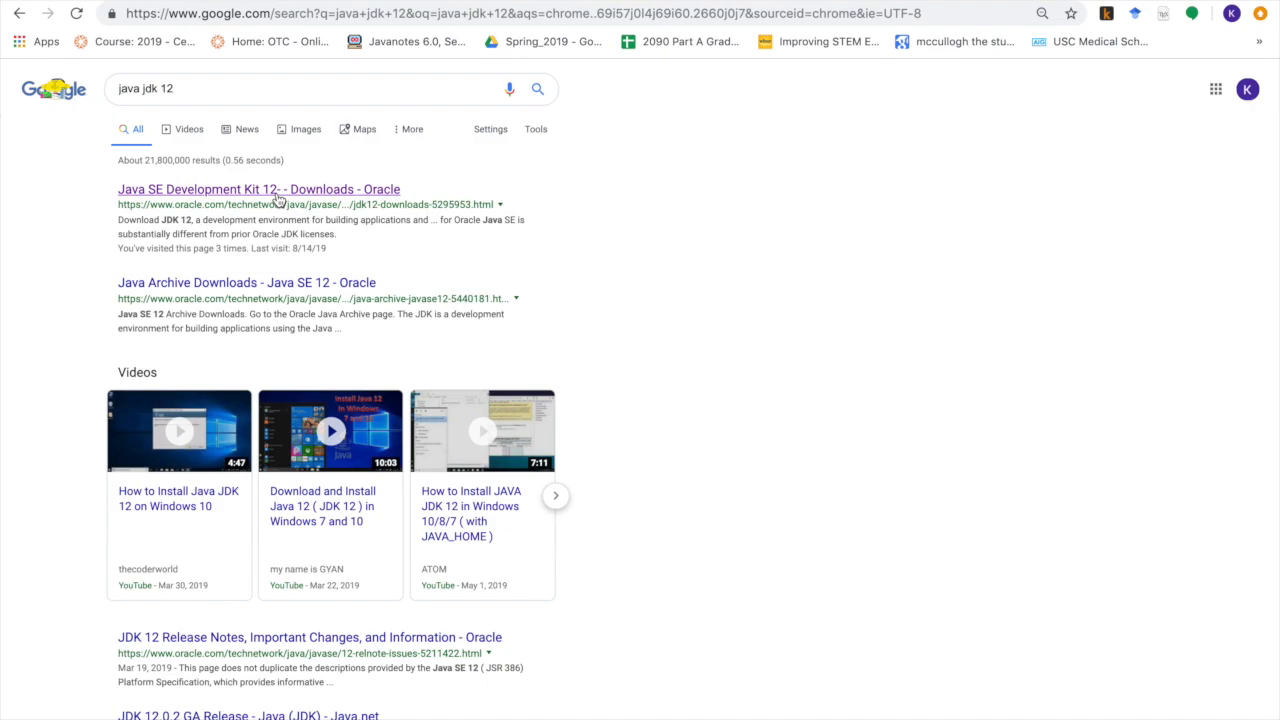
Step: Open Oracle's Java SE Development Kit 12 downloads page from the search results and review the macOS and Windows packages
{"action": "left_click", "coordinate": [279, 195]}
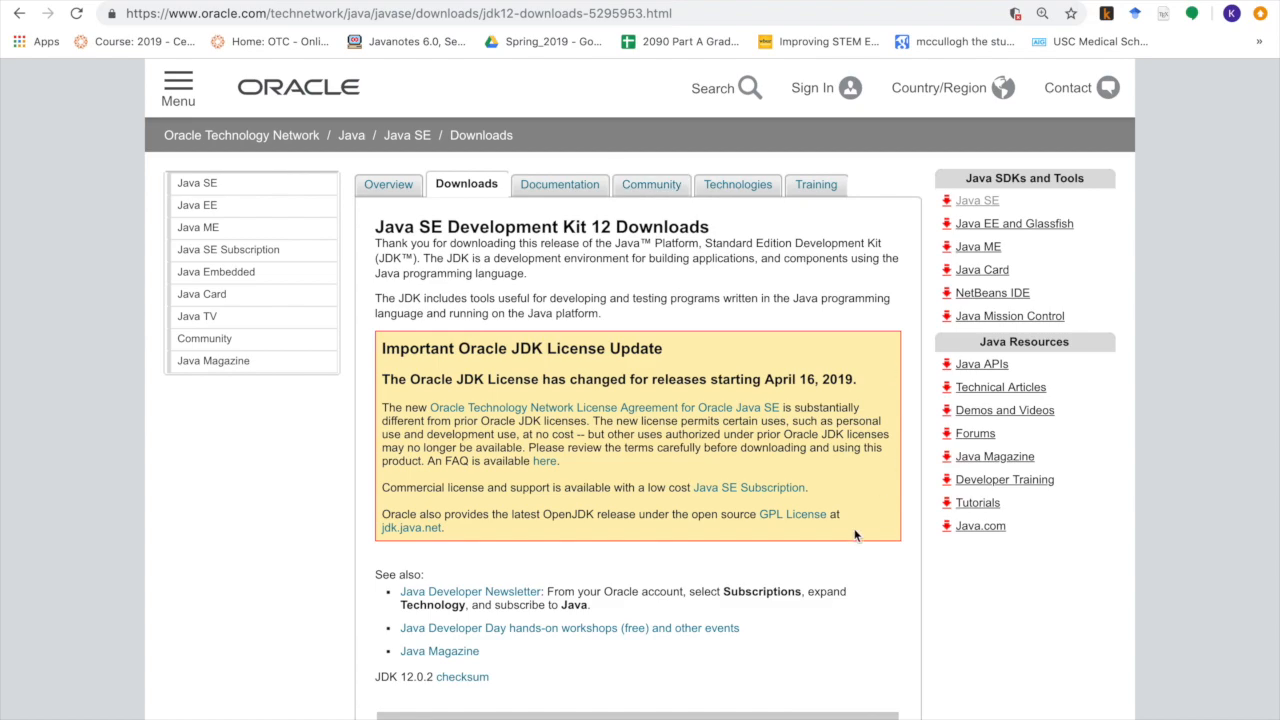
{"action": "scroll", "coordinate": [852, 533], "scroll_direction": "down", "scroll_amount": 2}
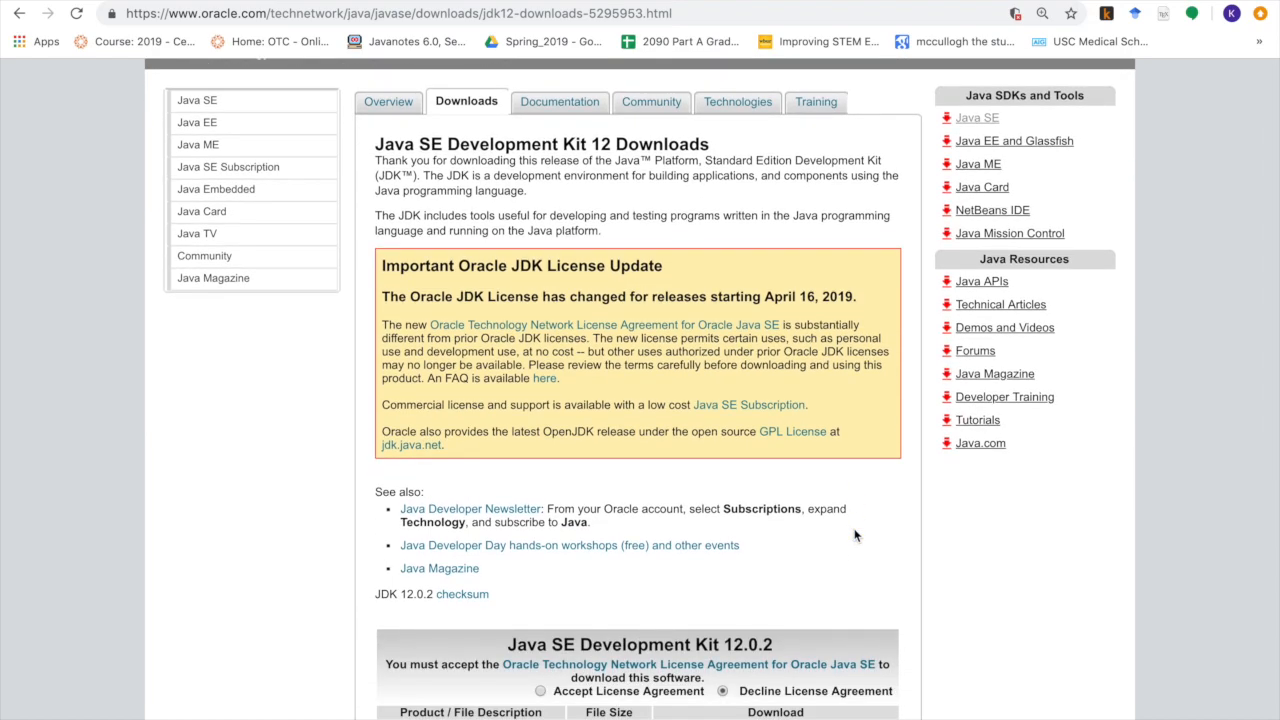
{"action": "left_click_drag", "start_coordinate": [376, 144], "coordinate": [612, 144]}
{"action": "left_click", "coordinate": [608, 144]}
{"action": "scroll", "coordinate": [785, 333], "scroll_direction": "down", "scroll_amount": 4}
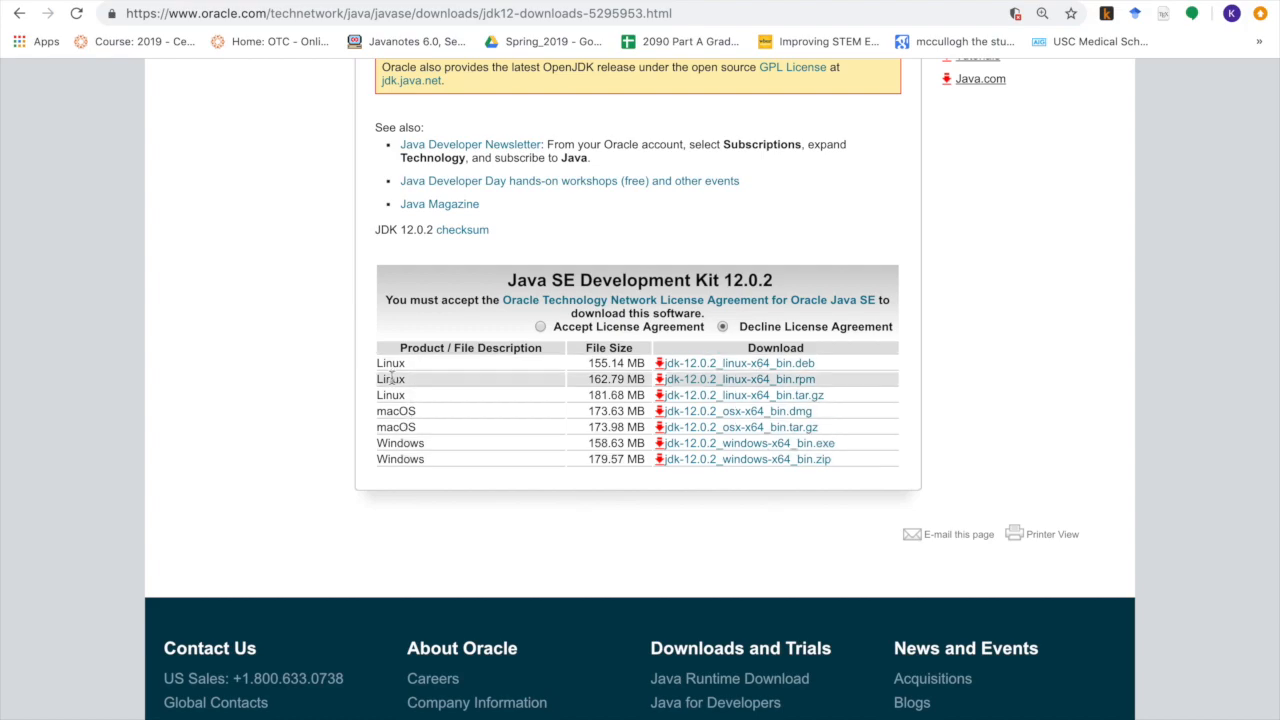
{"action": "left_click_drag", "start_coordinate": [376, 411], "coordinate": [433, 430]}
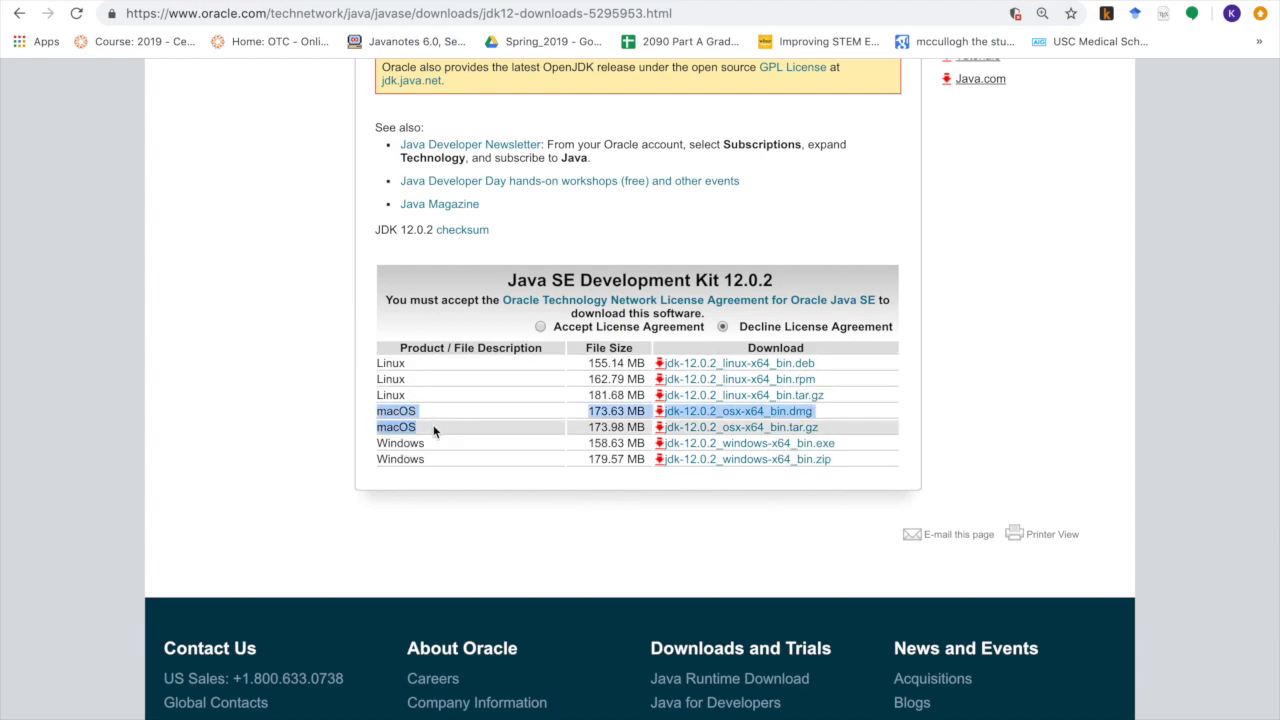
{"action": "left_click", "coordinate": [433, 425]}
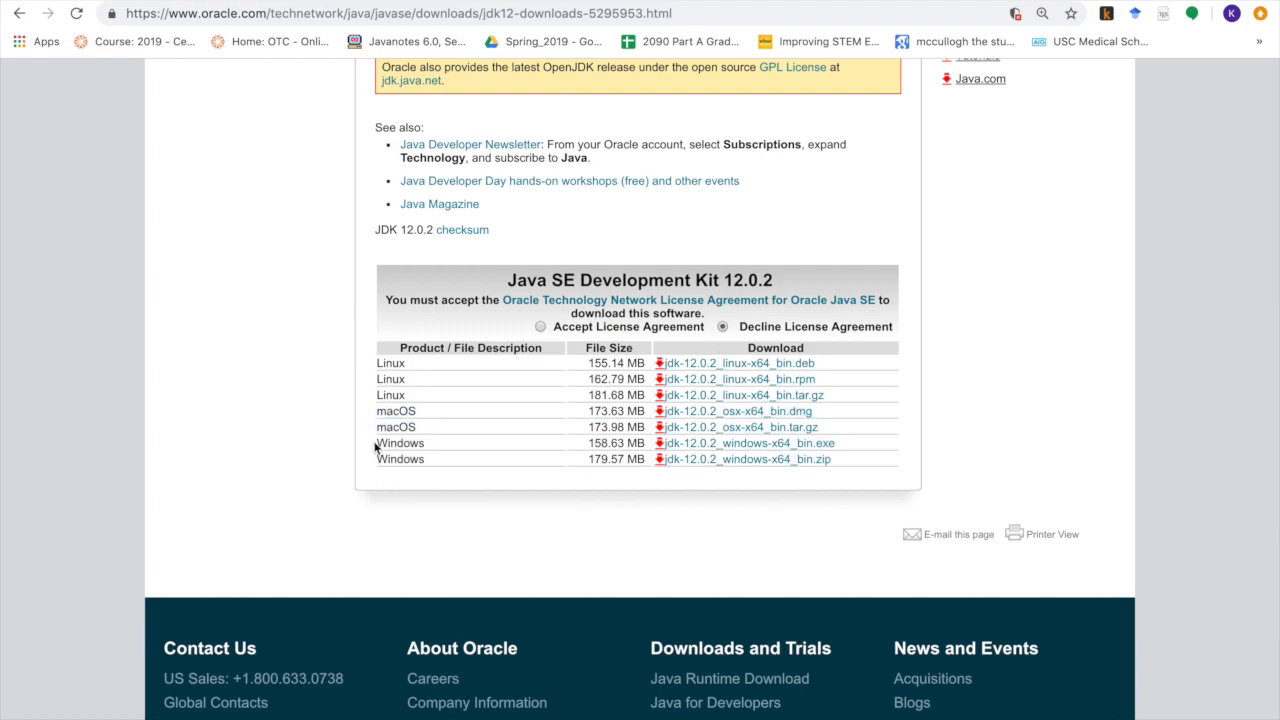
{"action": "left_click_drag", "start_coordinate": [375, 446], "coordinate": [437, 461]}
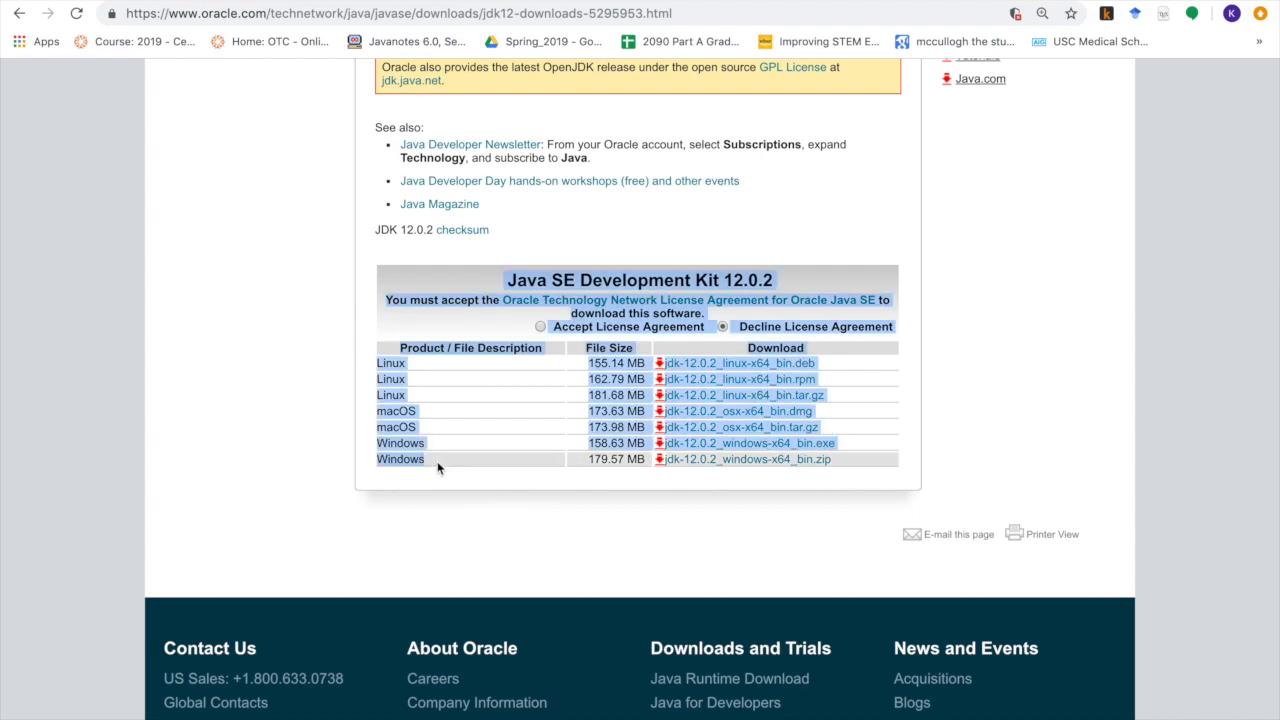
{"action": "left_click", "coordinate": [436, 461]}
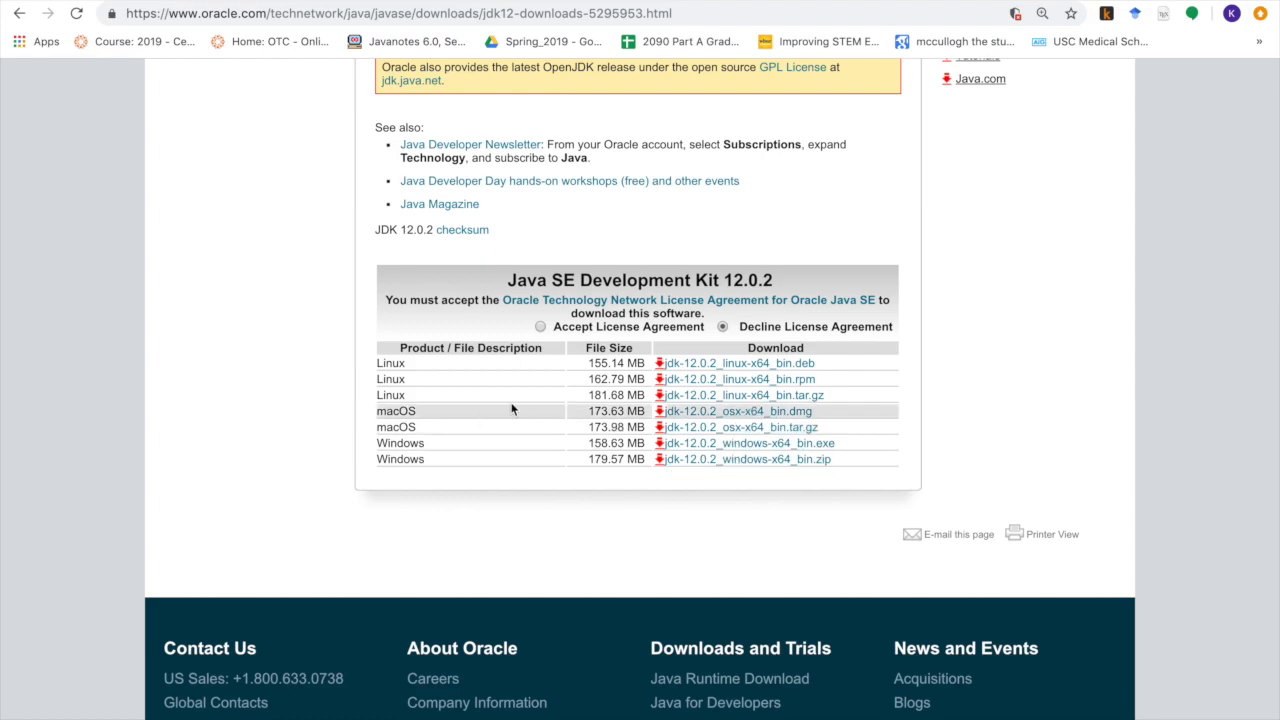
Step: Accept the Oracle license agreement and download the macOS package jdk-12.0.2_osx-x64_bin.dmg
{"action": "left_click", "coordinate": [713, 414]}
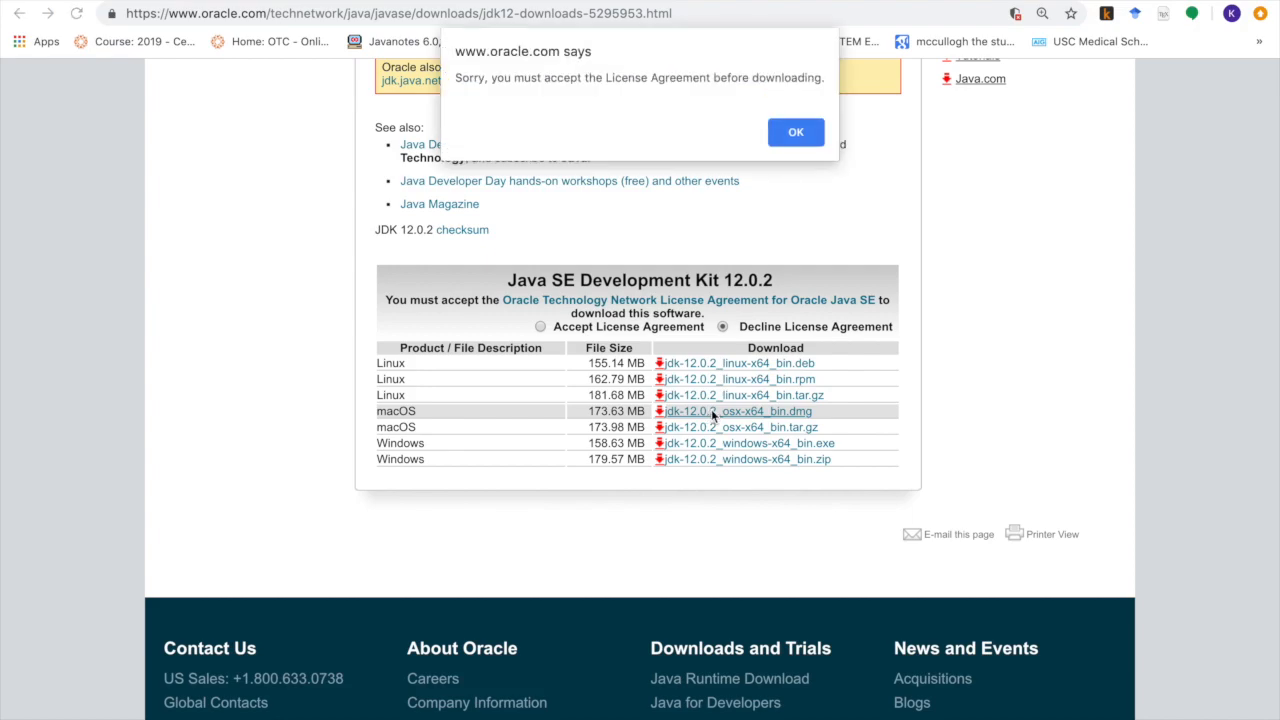
{"action": "left_click", "coordinate": [791, 135]}
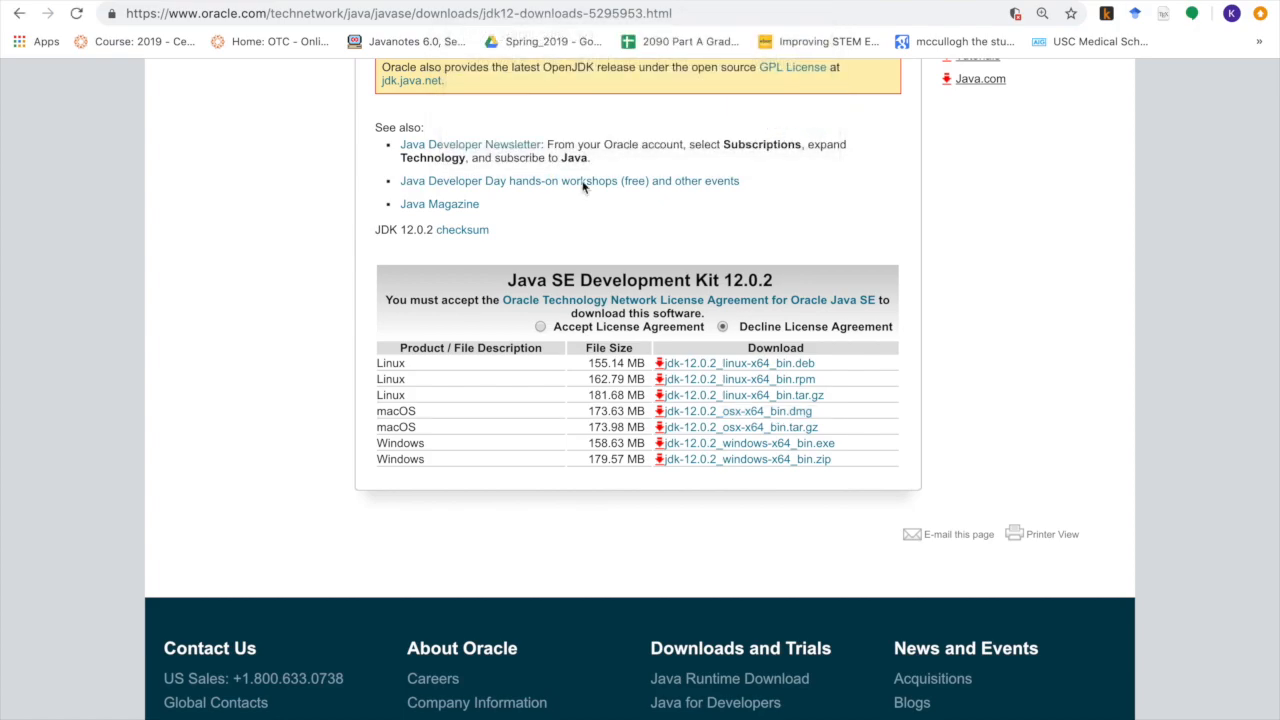
{"action": "left_click", "coordinate": [540, 326]}
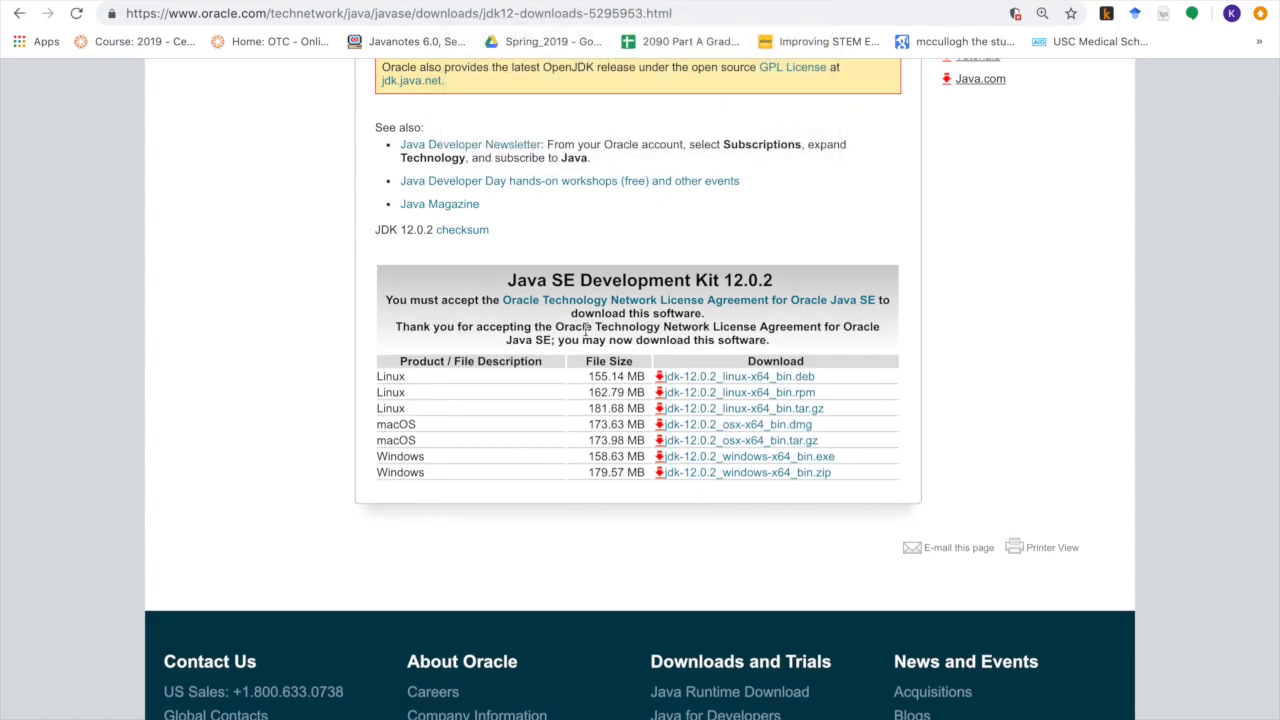
{"action": "left_click", "coordinate": [697, 427]}
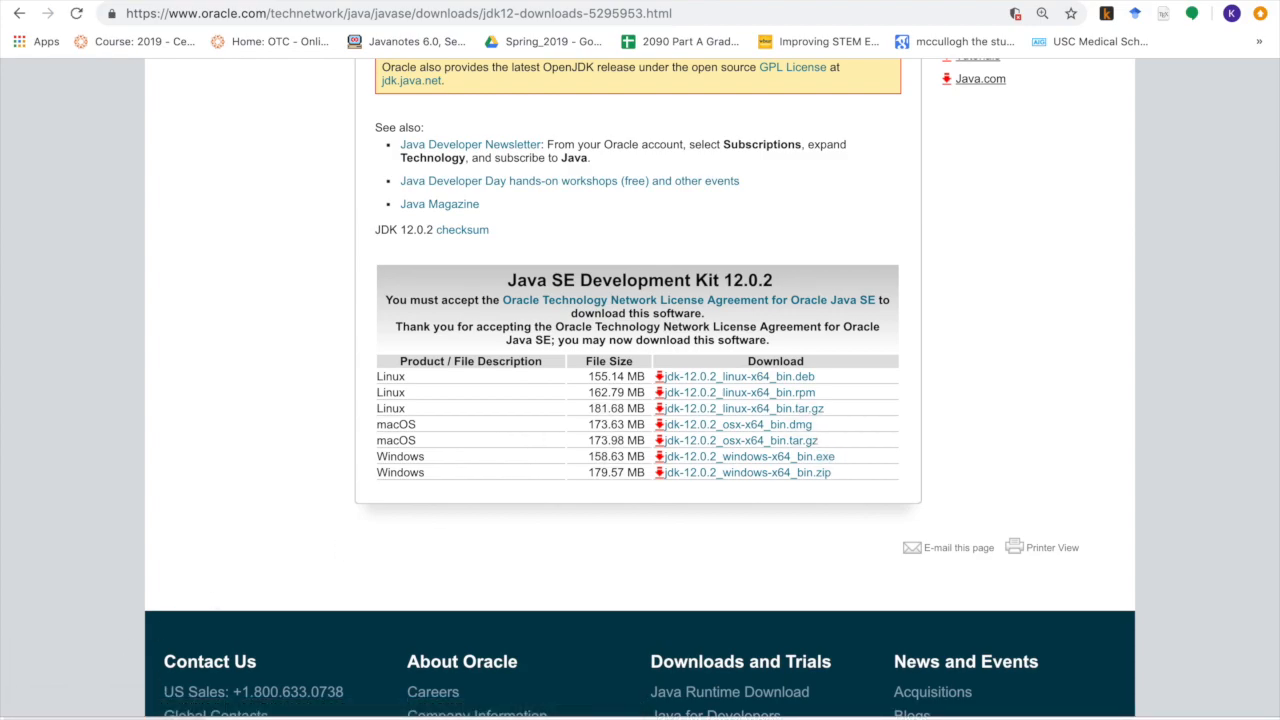
Step: Search the web for "download eclipse" and open the Eclipse Foundation's downloads page
{"action": "left_click", "coordinate": [473, 12]}
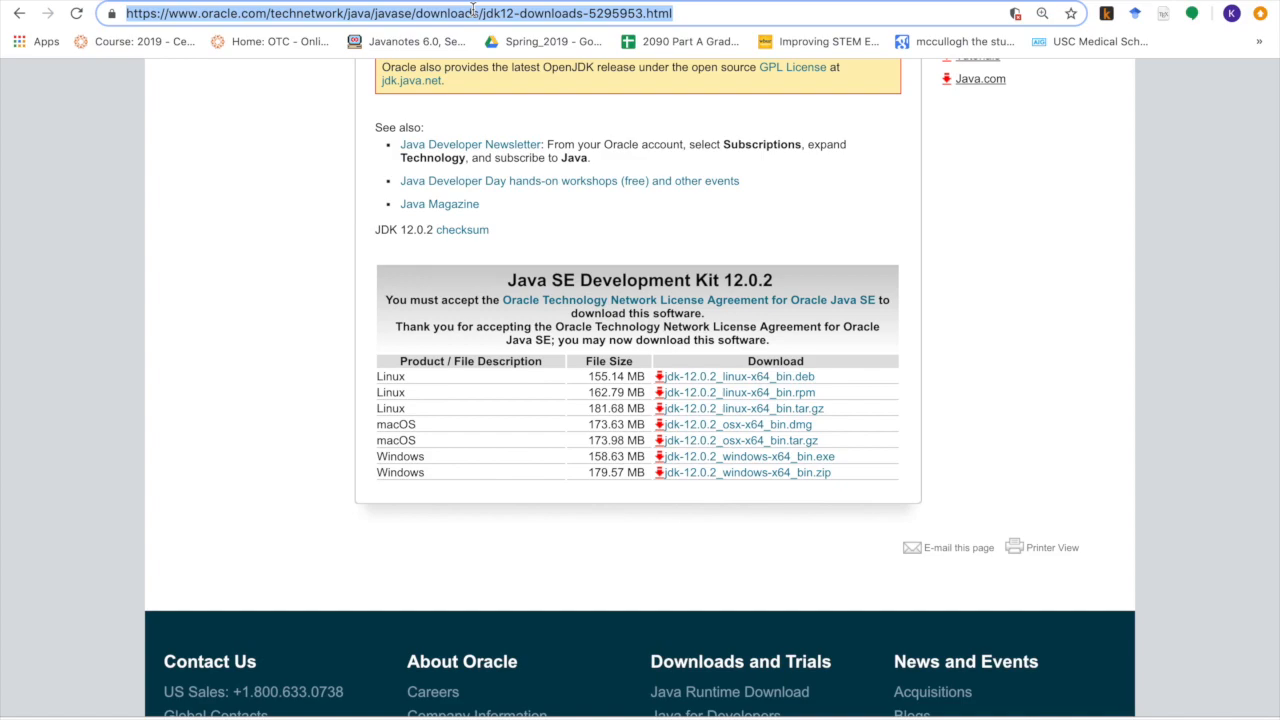
{"action": "type", "text": "downlo"}
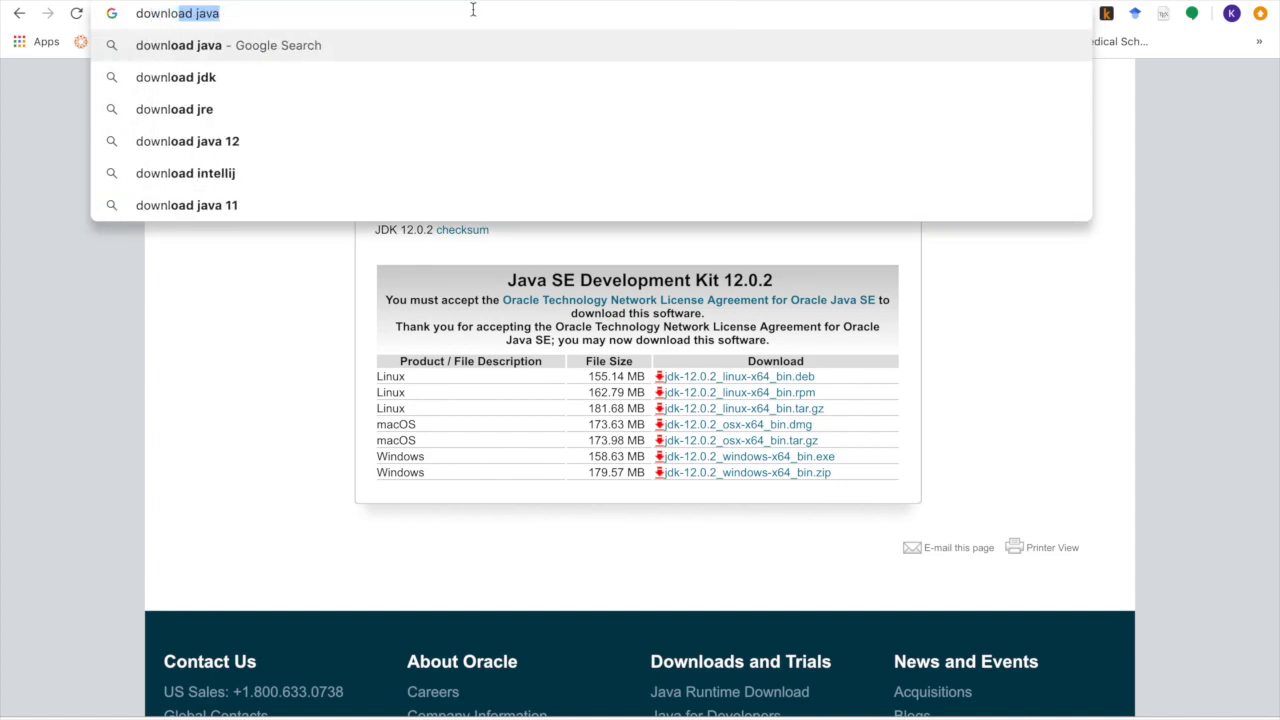
{"action": "type", "text": "ad eclipse"}
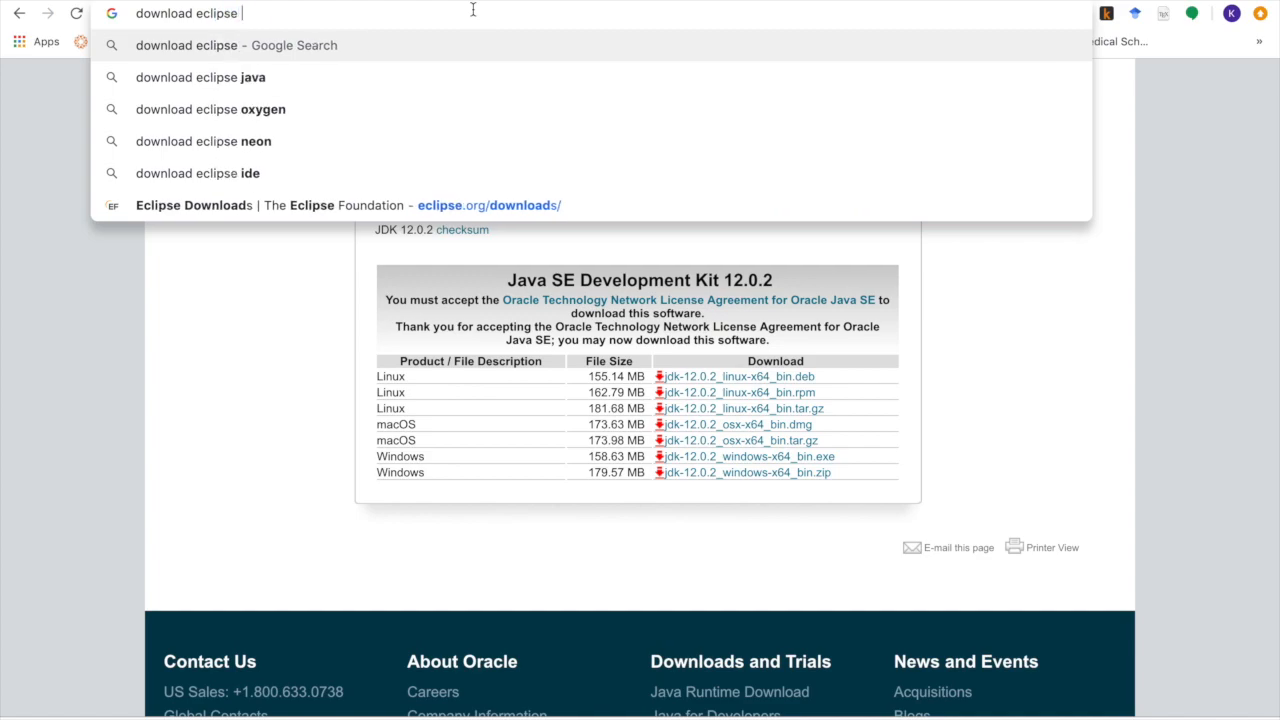
{"action": "key", "text": "Return"}
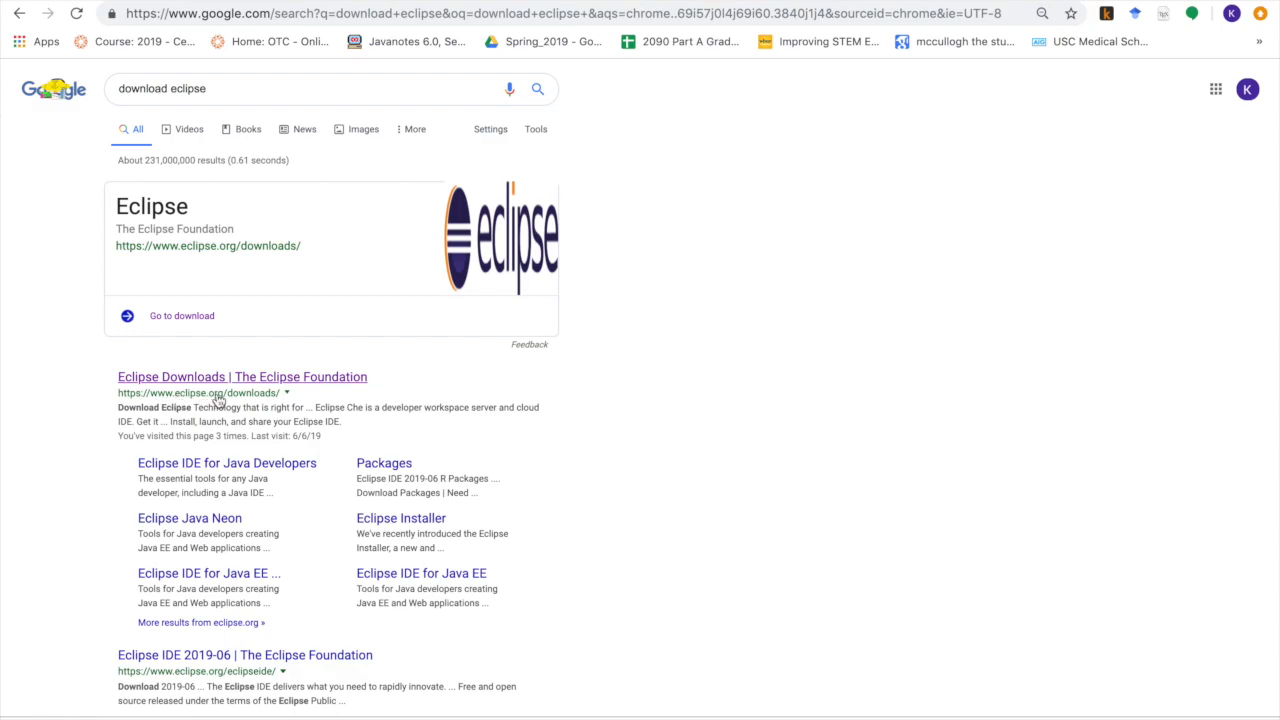
{"action": "left_click", "coordinate": [222, 389]}
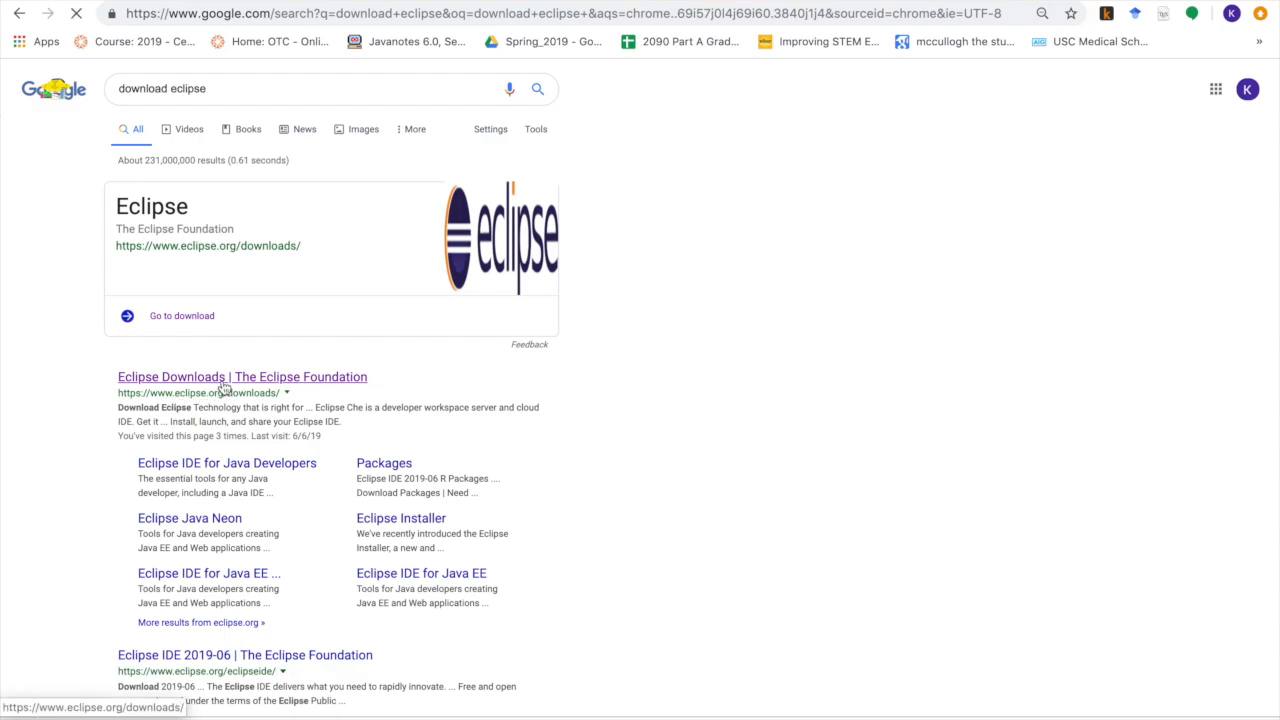
Step: Download the 64-bit Eclipse IDE 2019-06 installer, eclipse-inst-mac64.dmg, from the suggested mirror
{"action": "scroll", "coordinate": [592, 455], "scroll_direction": "down", "scroll_amount": 3}
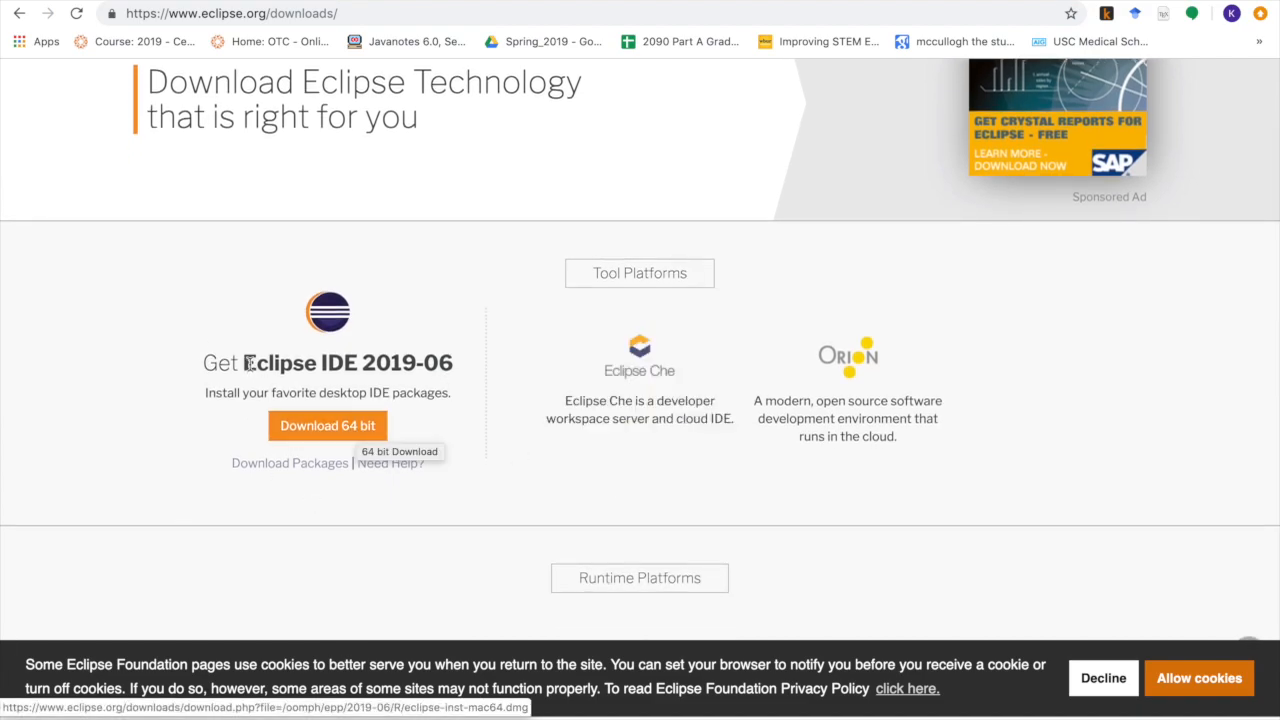
{"action": "left_click_drag", "start_coordinate": [361, 363], "coordinate": [450, 368]}
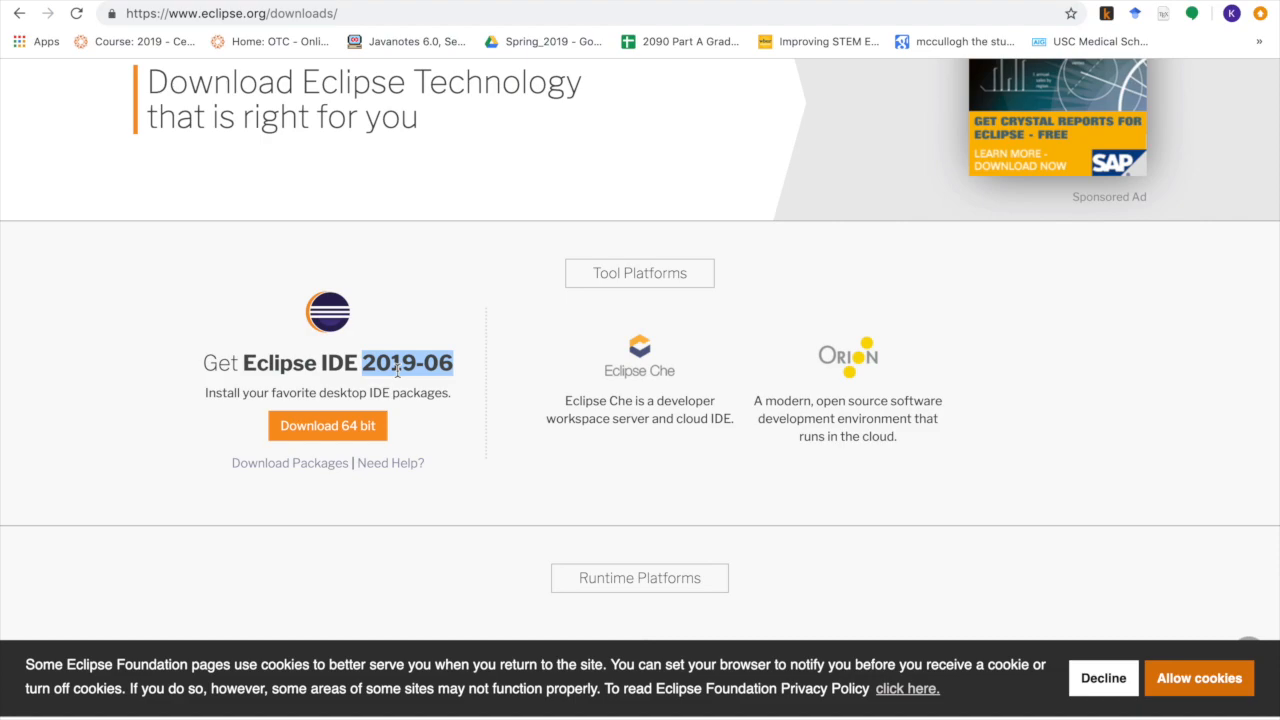
{"action": "left_click", "coordinate": [298, 440]}
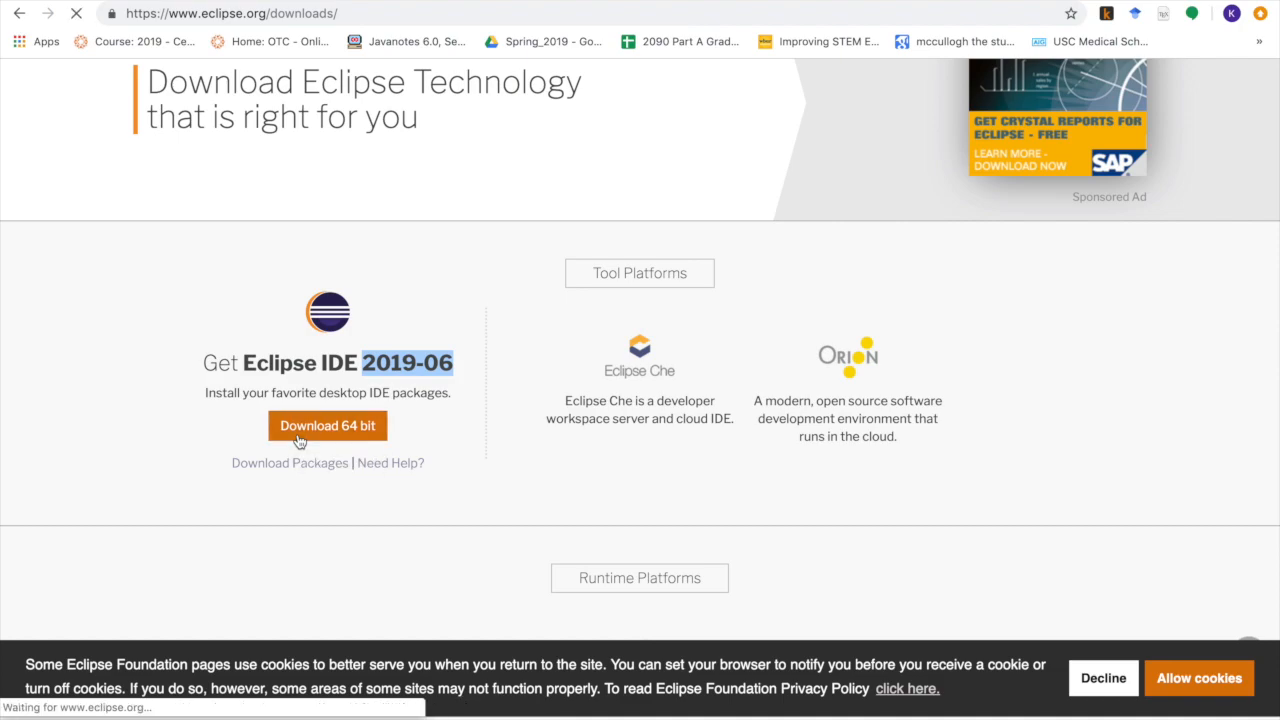
{"action": "scroll", "coordinate": [300, 440], "scroll_direction": "down", "scroll_amount": 3}
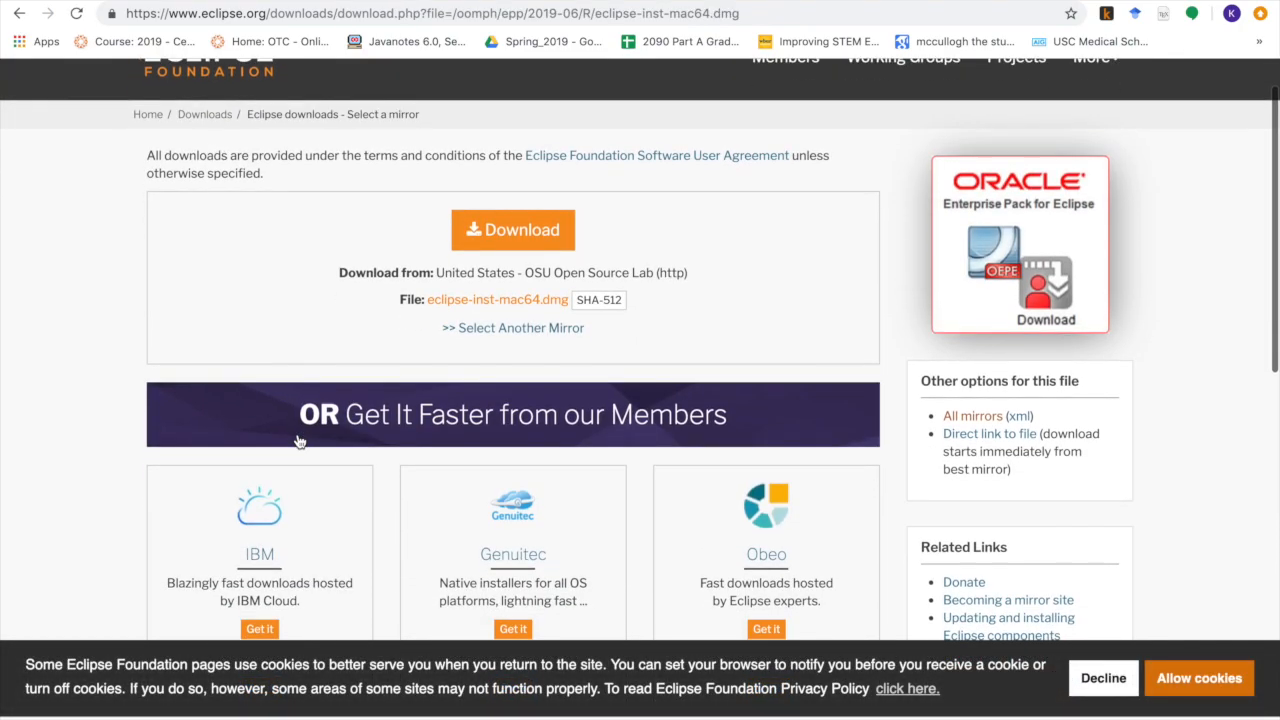
{"action": "left_click", "coordinate": [478, 98]}
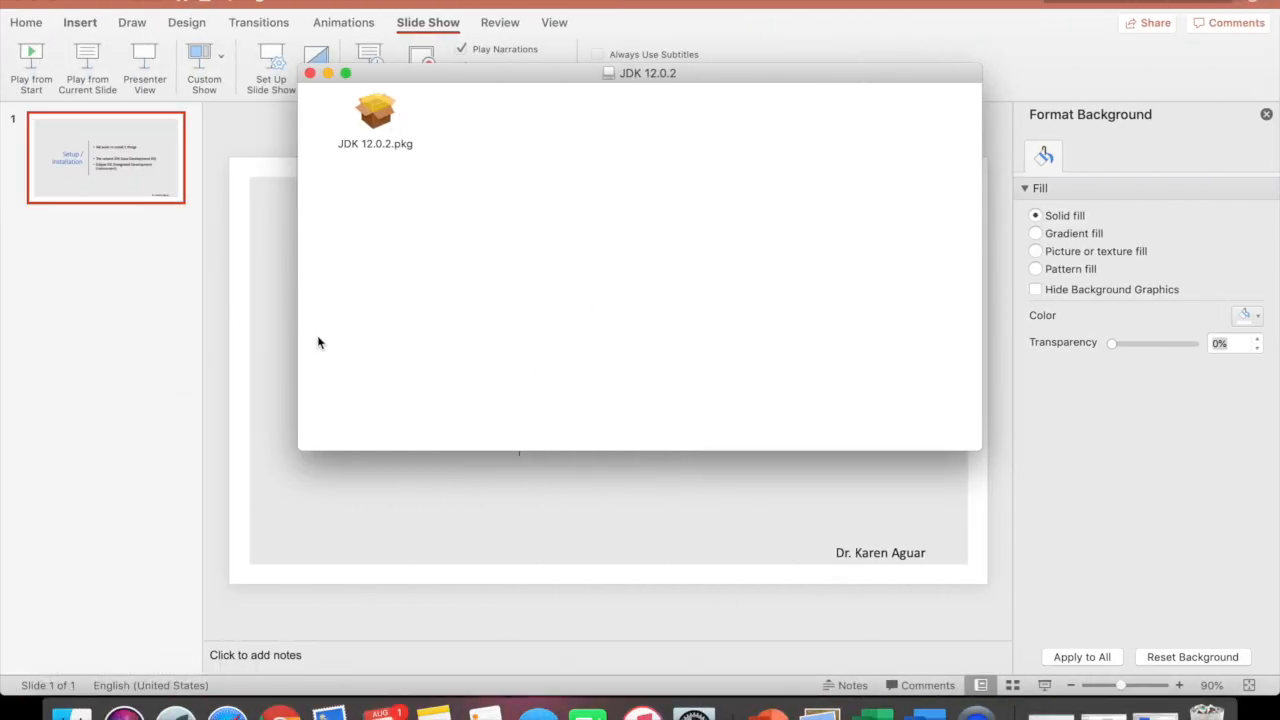
Step: Switch to Finder and show the Downloads folder in a new window
{"action": "left_click", "coordinate": [38, 4]}
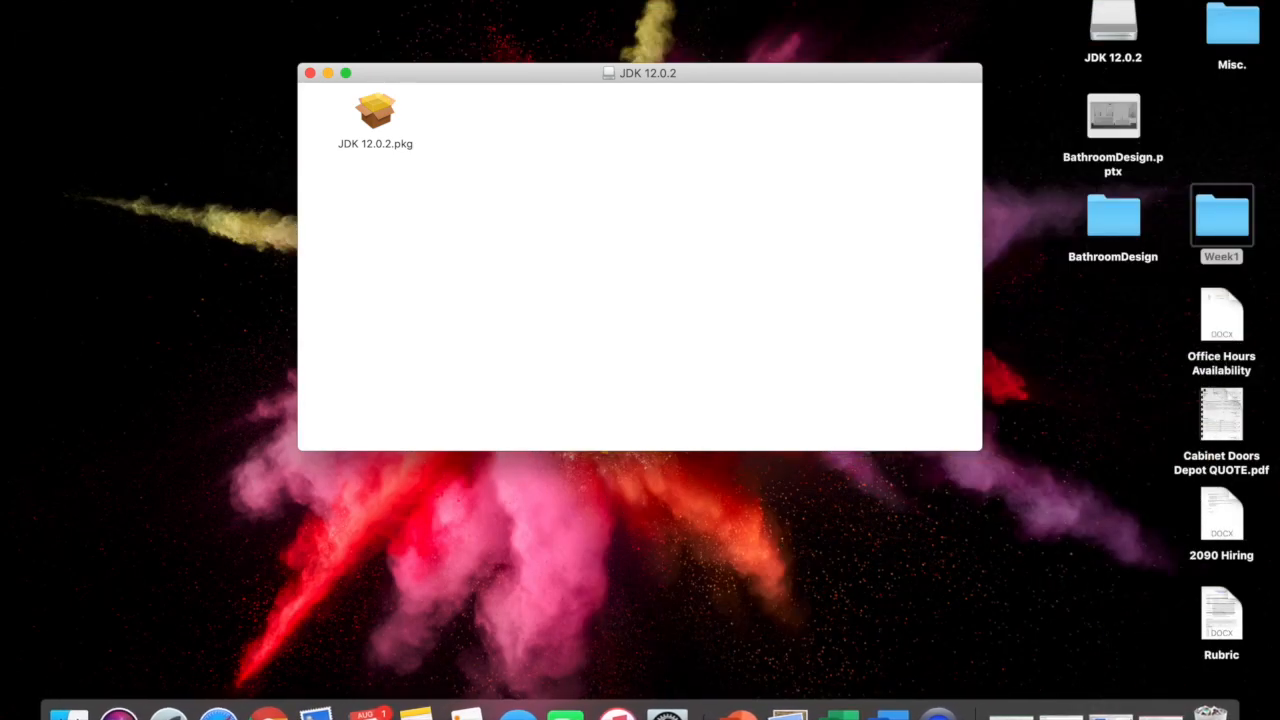
{"action": "left_click", "coordinate": [115, 0]}
{"action": "left_click", "coordinate": [132, 1]}
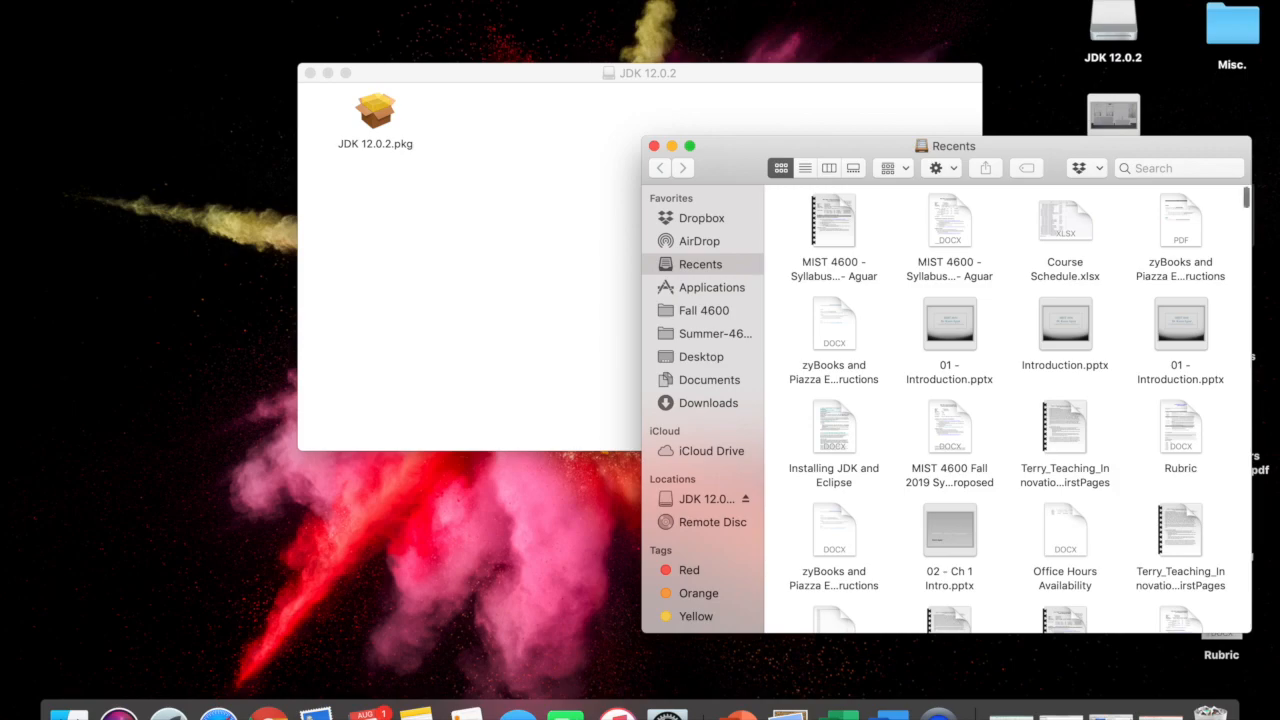
{"action": "left_click_drag", "start_coordinate": [733, 149], "coordinate": [236, 58]}
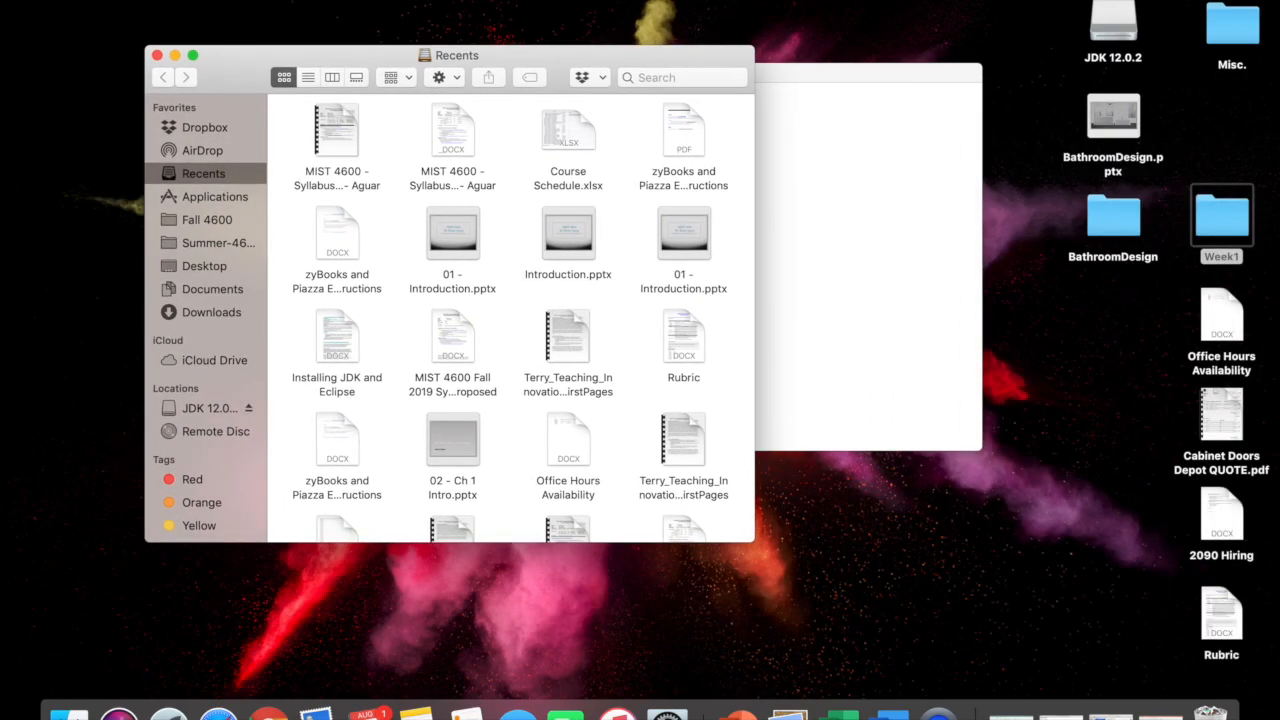
{"action": "left_click", "coordinate": [211, 312]}
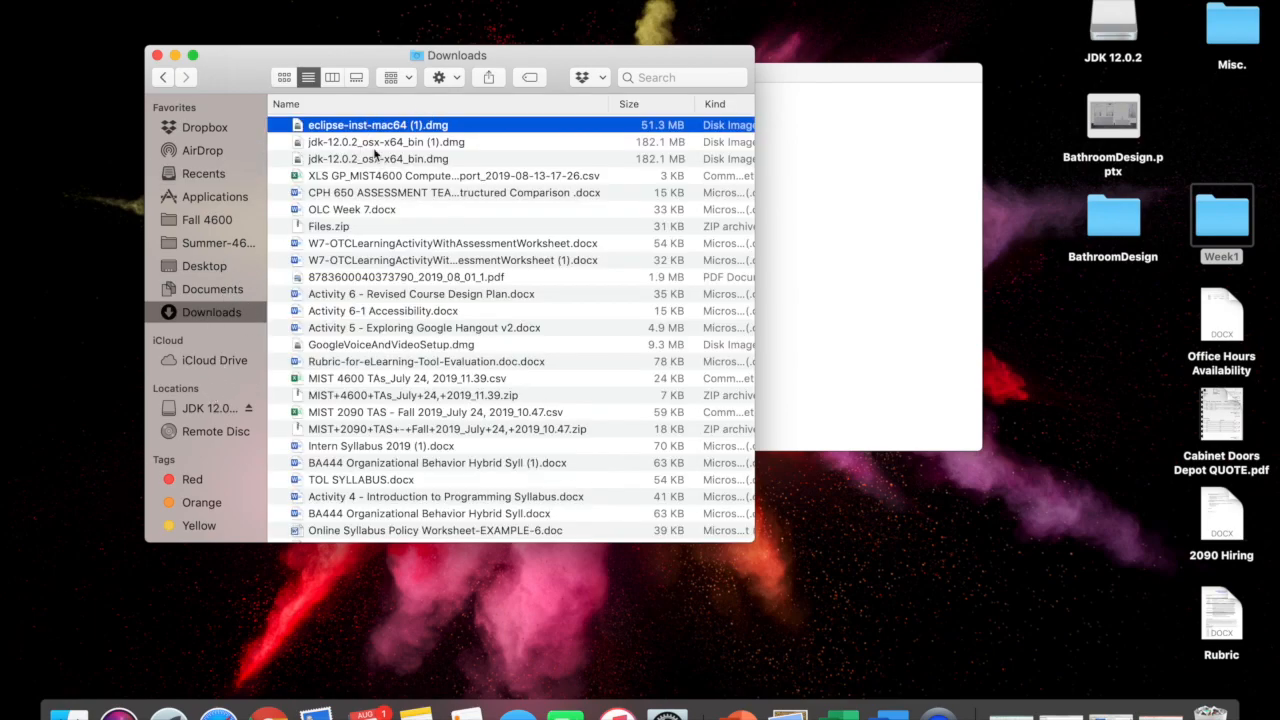
Step: Locate jdk-12.0.2_osx-x64_bin (1).dmg in Downloads and launch JDK 12.0.2.pkg from the mounted JDK 12.0.2 disk image
{"action": "left_click", "coordinate": [393, 143]}
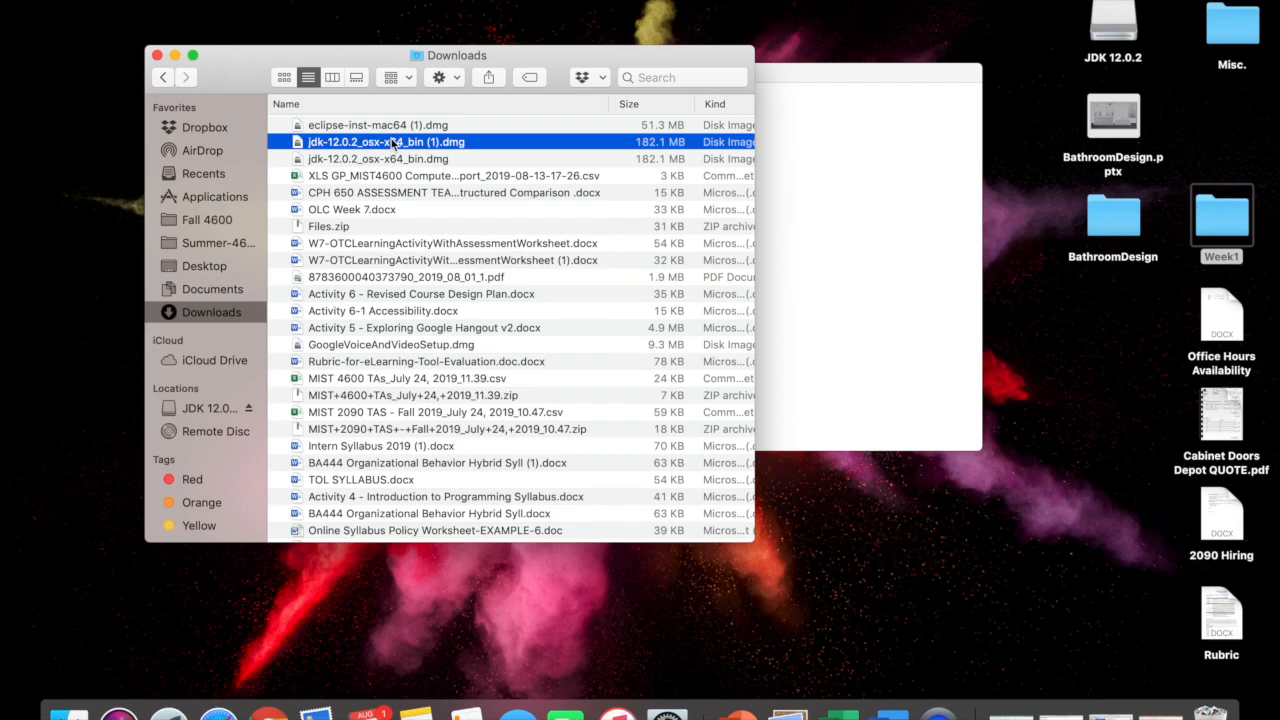
{"action": "left_click", "coordinate": [841, 150]}
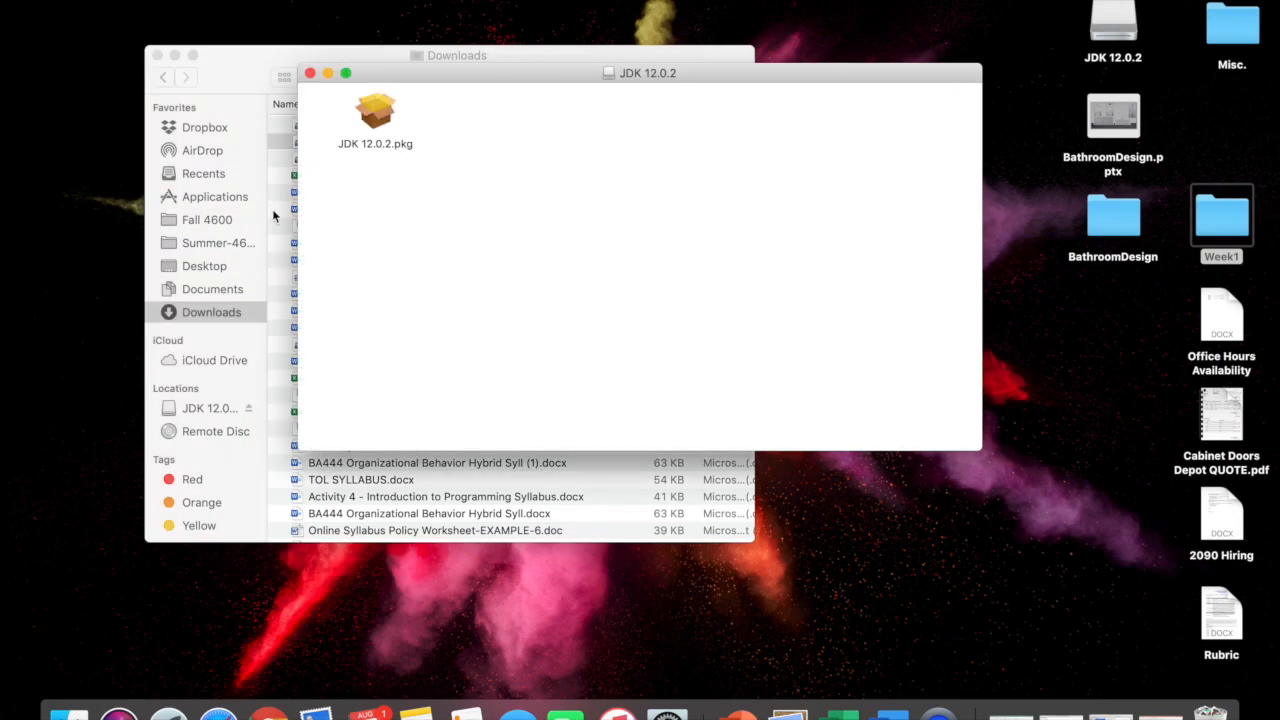
{"action": "left_click", "coordinate": [275, 142]}
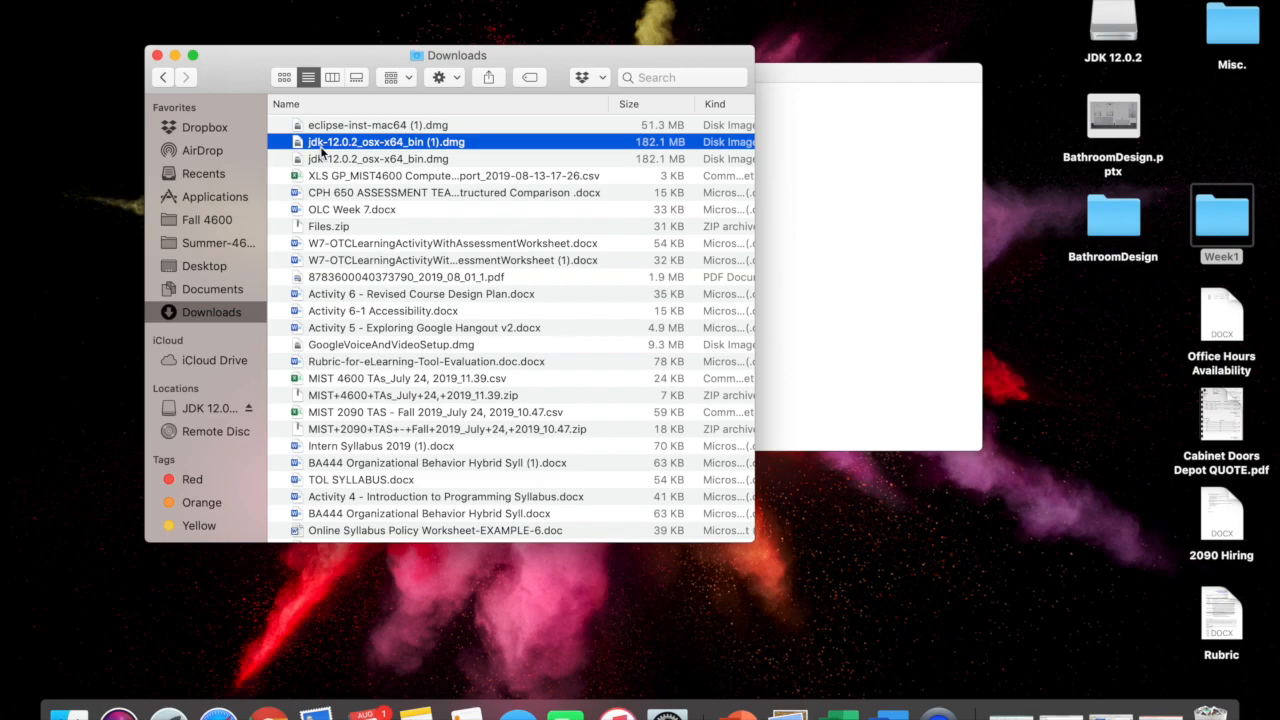
{"action": "left_click", "coordinate": [805, 134]}
{"action": "double_click", "coordinate": [378, 110]}
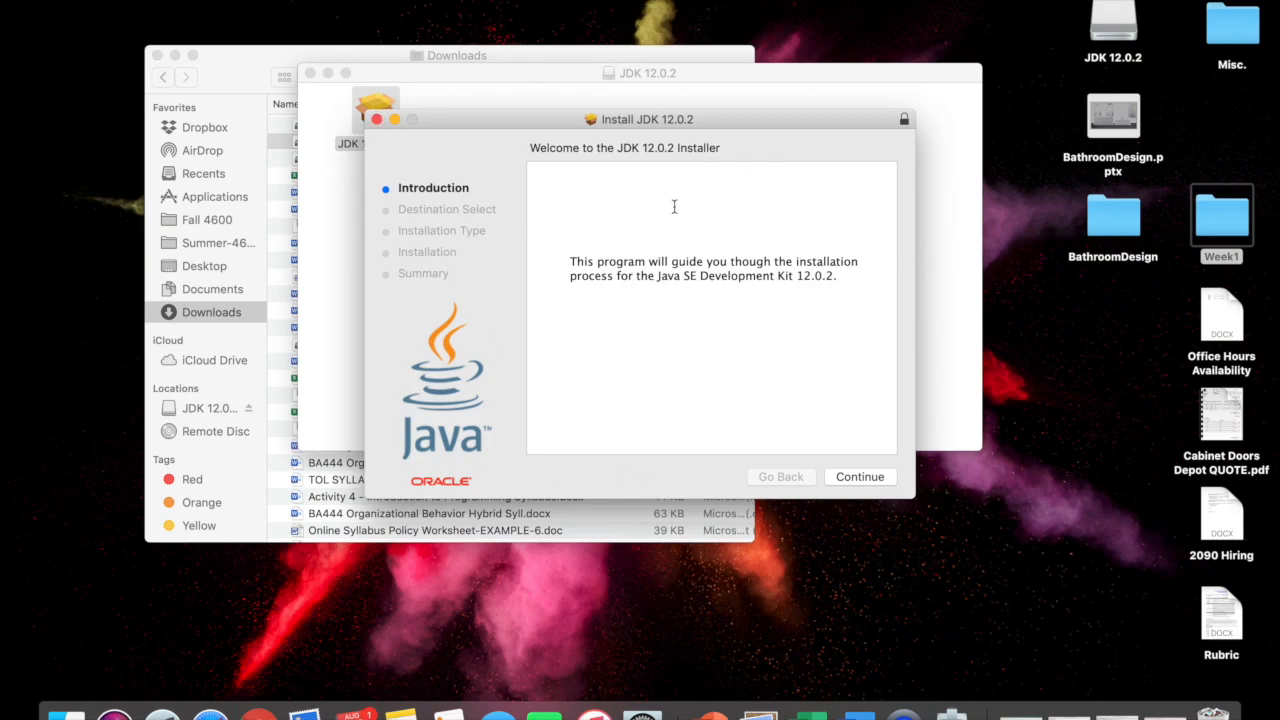
Step: Install JDK 12.0.2, authorizing it with the account password, and move the installer to the Trash on closing
{"action": "left_click", "coordinate": [866, 479]}
{"action": "left_click", "coordinate": [866, 479]}
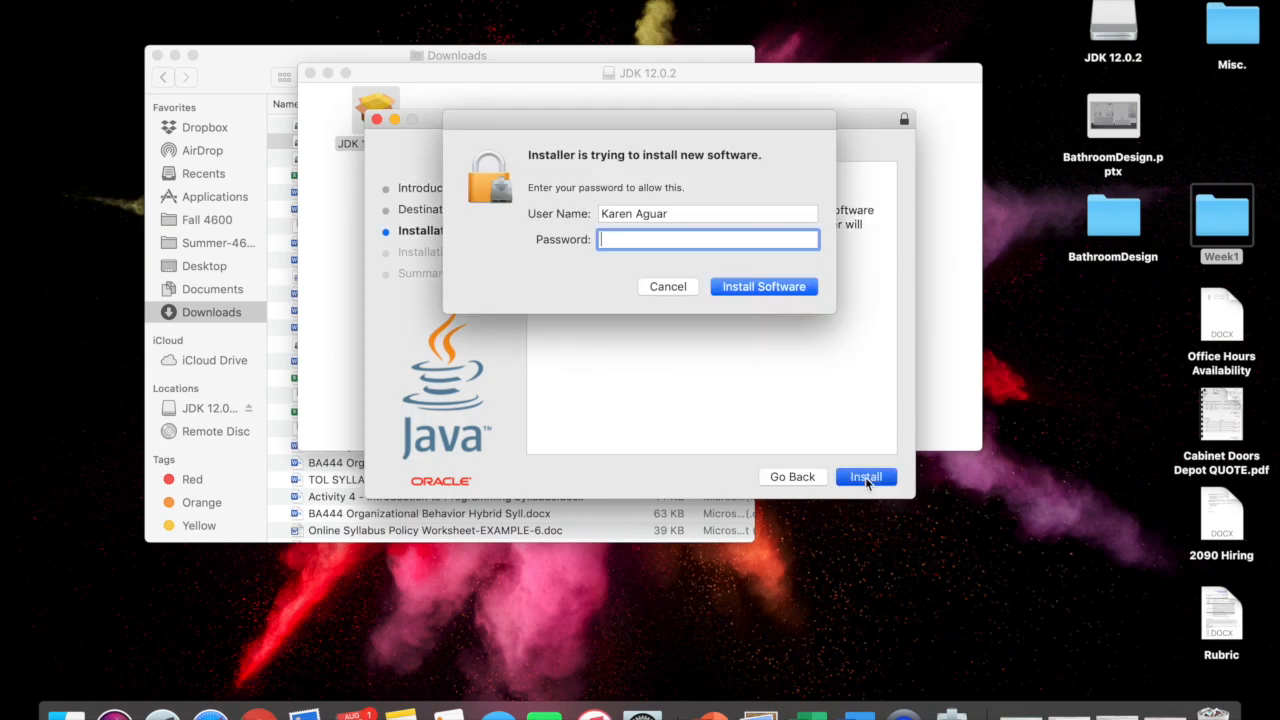
{"action": "type", "text": "•••••••••••"}
{"action": "left_click", "coordinate": [739, 284]}
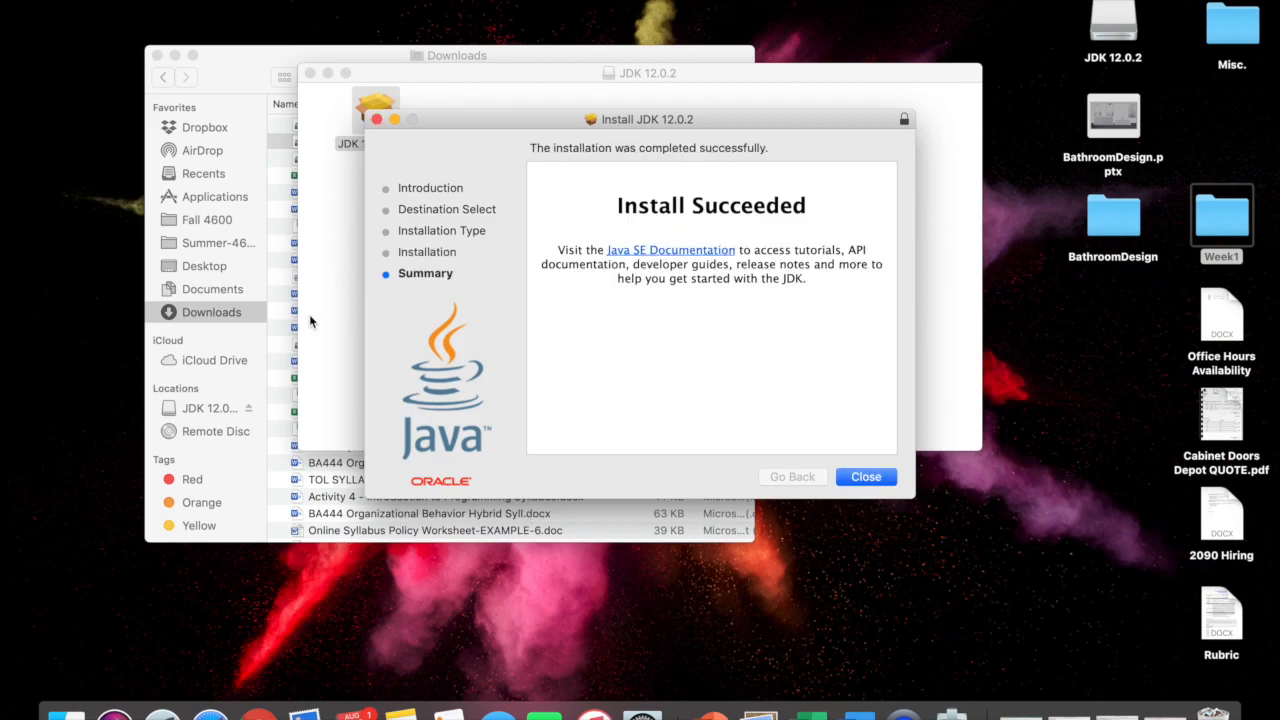
{"action": "left_click", "coordinate": [876, 477]}
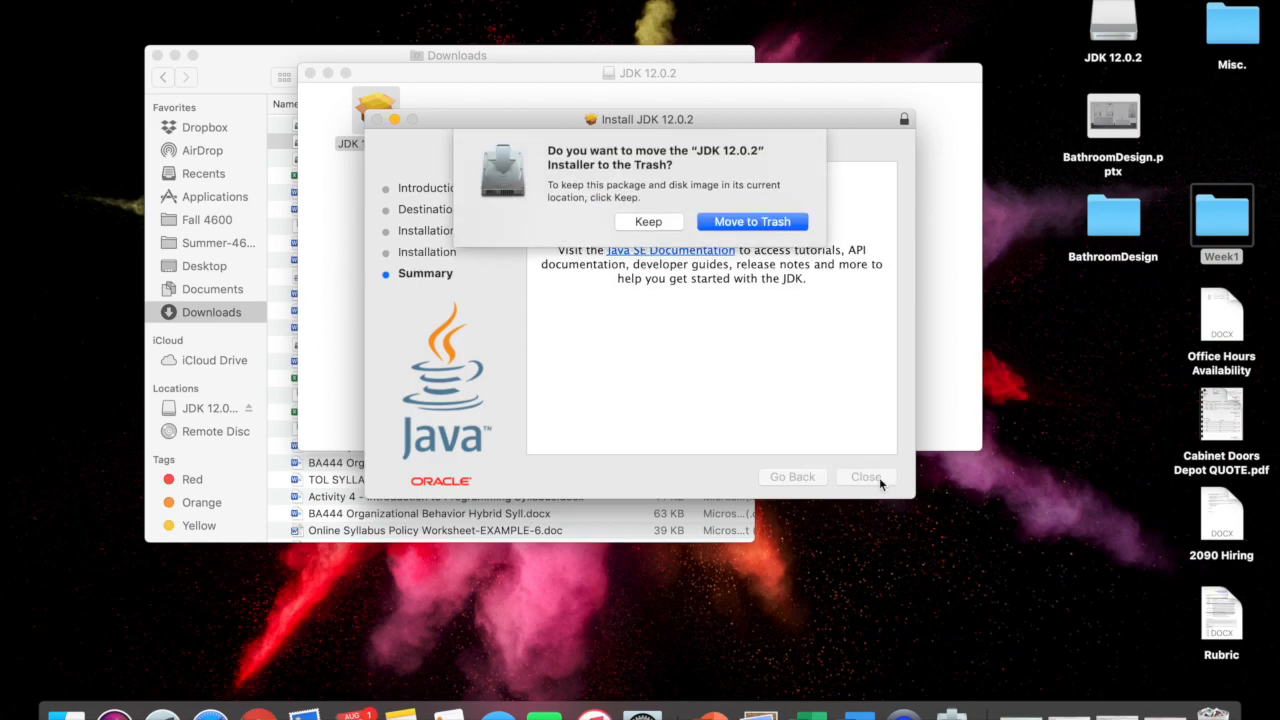
{"action": "left_click", "coordinate": [751, 221]}
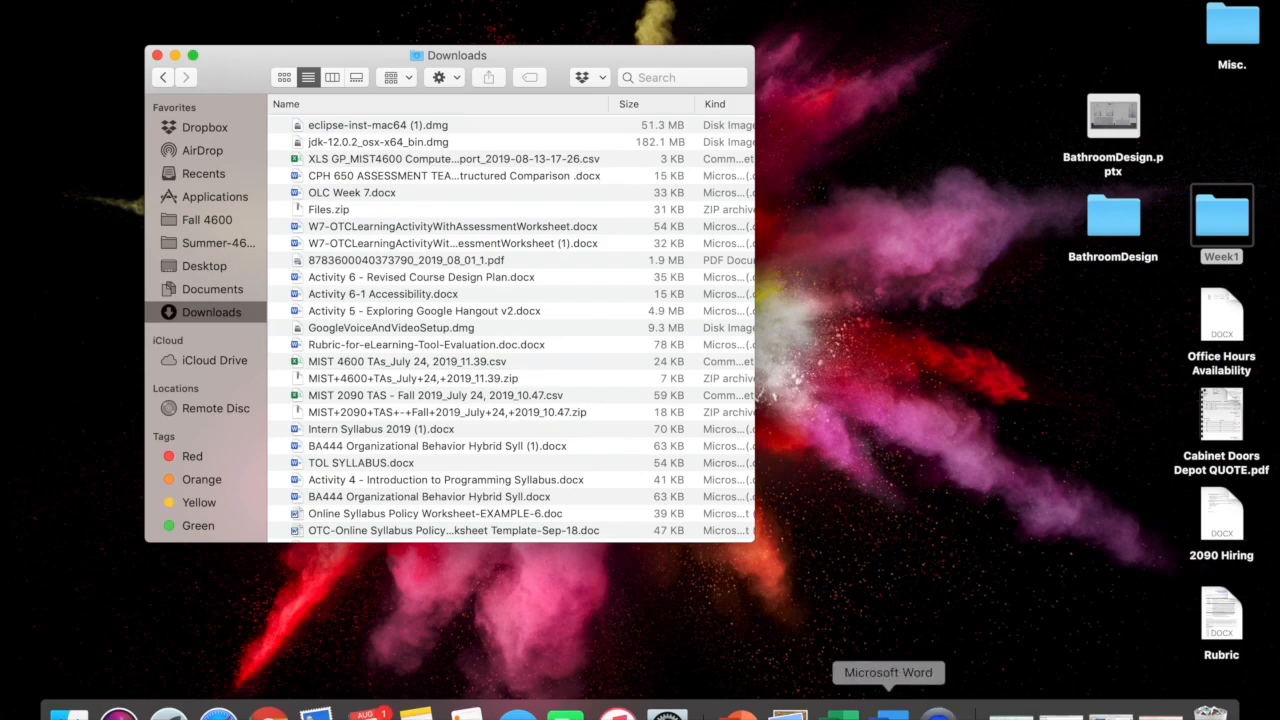
Step: Mount eclipse-inst-mac64 (1).dmg from Downloads and launch Eclipse Installer from the disk image, allowing the downloaded app to open
{"action": "left_click", "coordinate": [829, 449]}
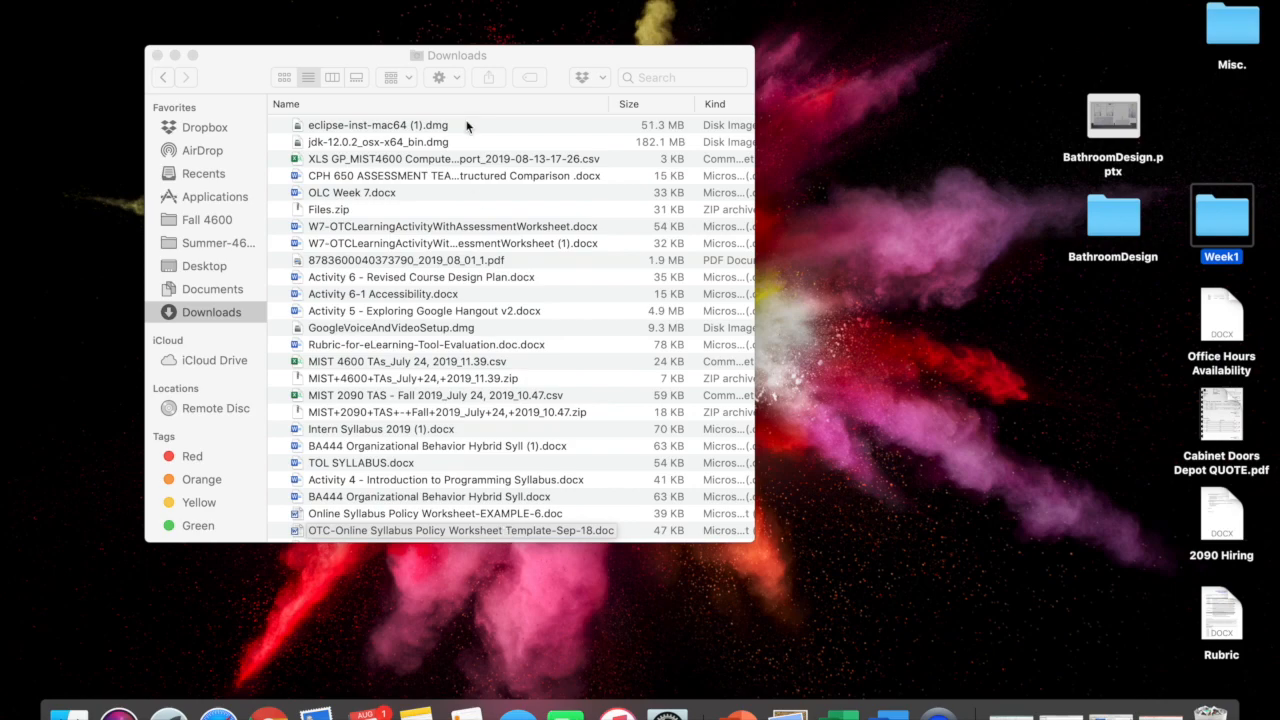
{"action": "left_click", "coordinate": [330, 127]}
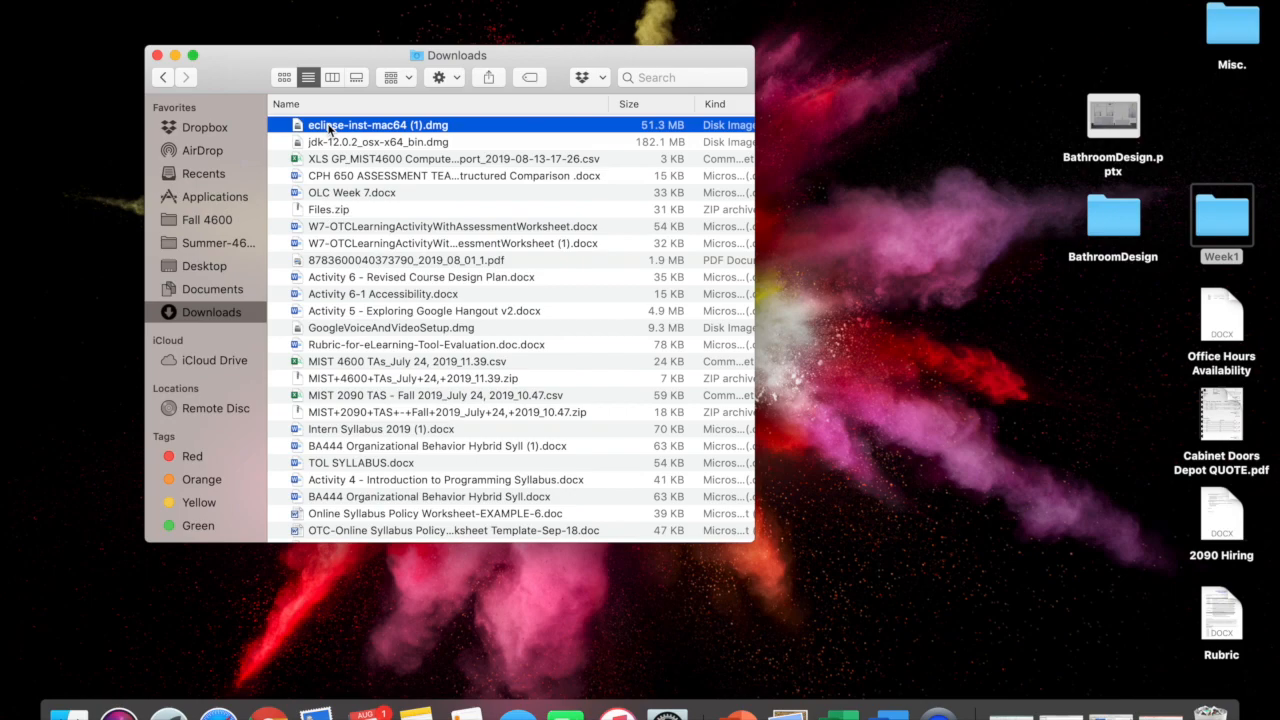
{"action": "double_click", "coordinate": [330, 127]}
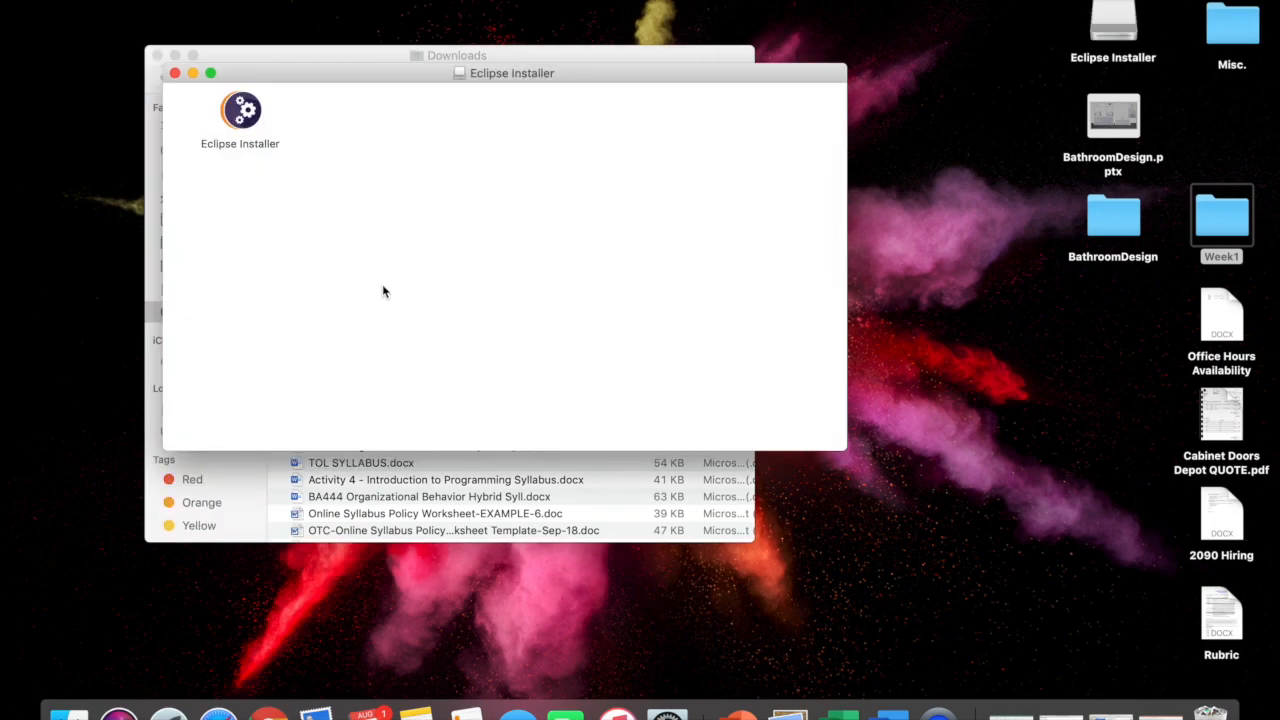
{"action": "double_click", "coordinate": [242, 118]}
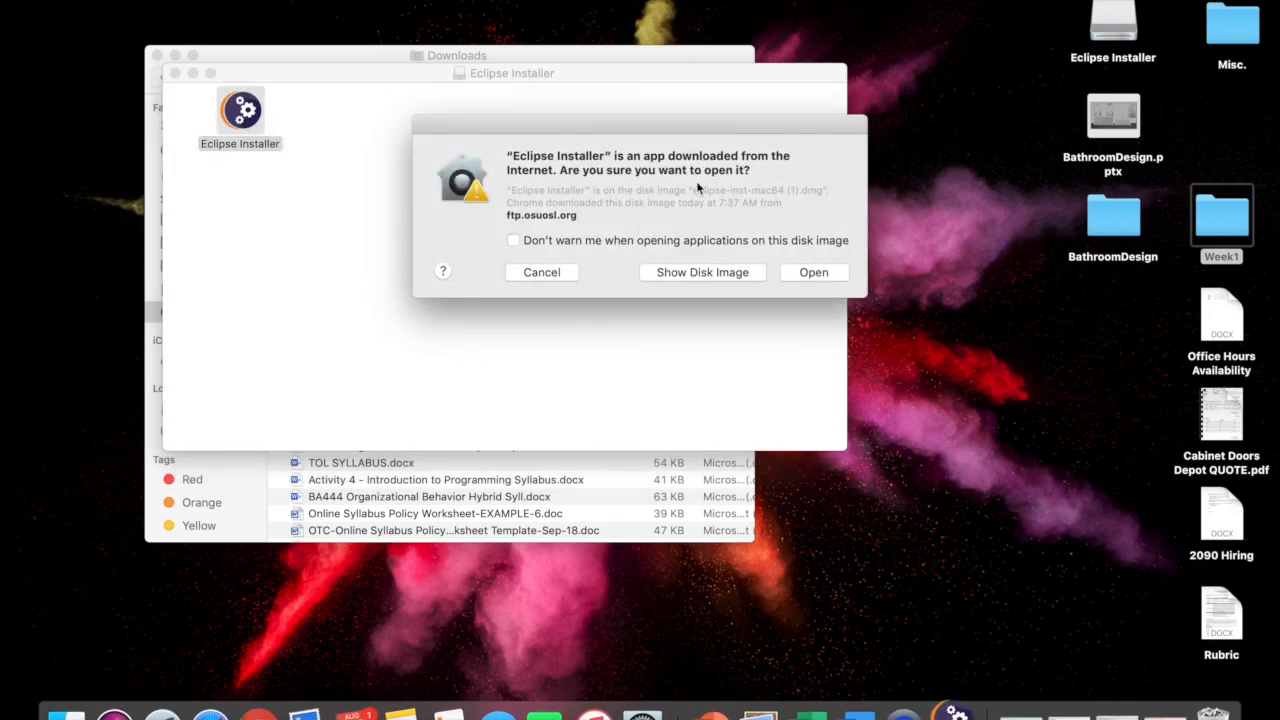
{"action": "left_click", "coordinate": [810, 273]}
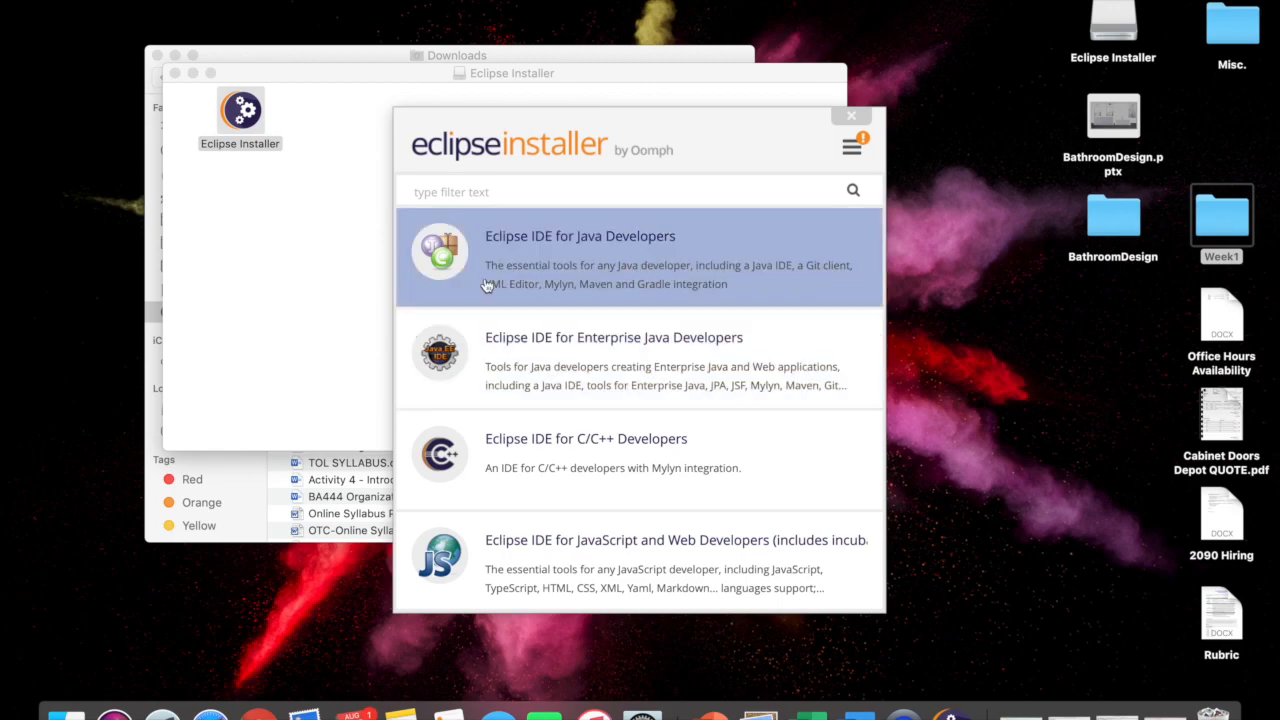
Step: Choose the Eclipse IDE for Java Developers package and select the whole path of its installation folder
{"action": "left_click", "coordinate": [566, 264]}
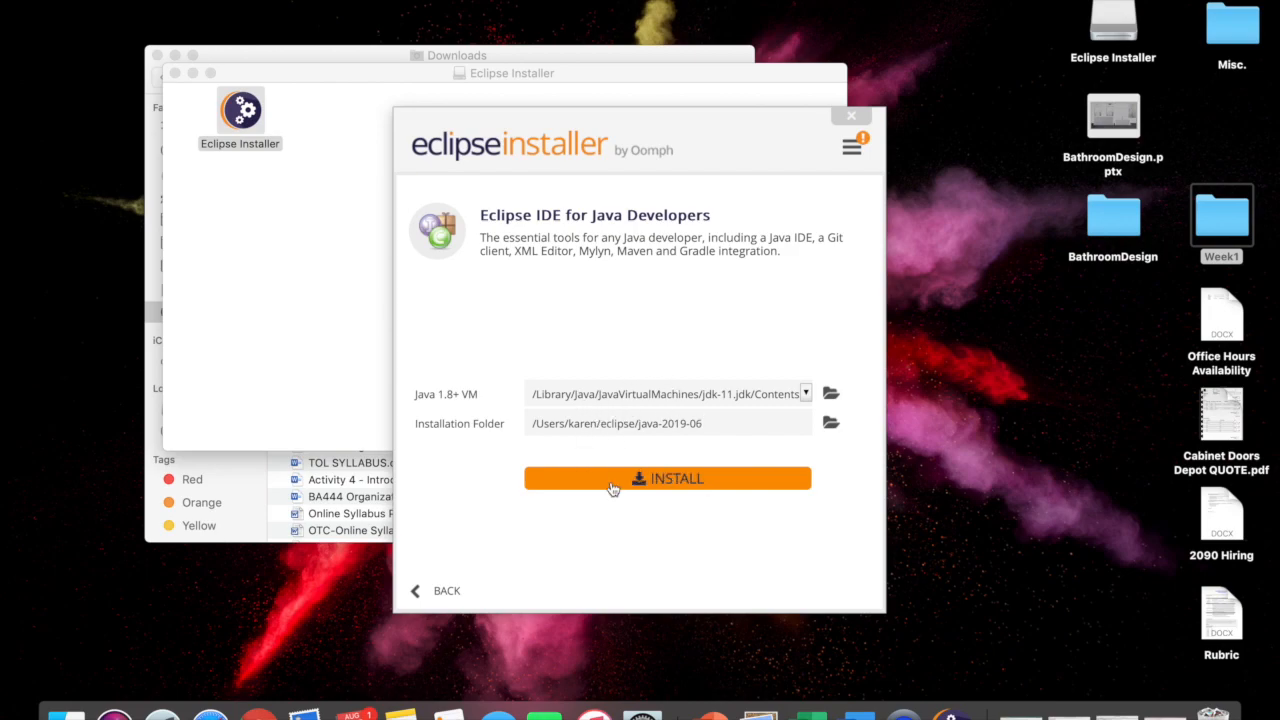
{"action": "triple_click", "coordinate": [667, 424]}
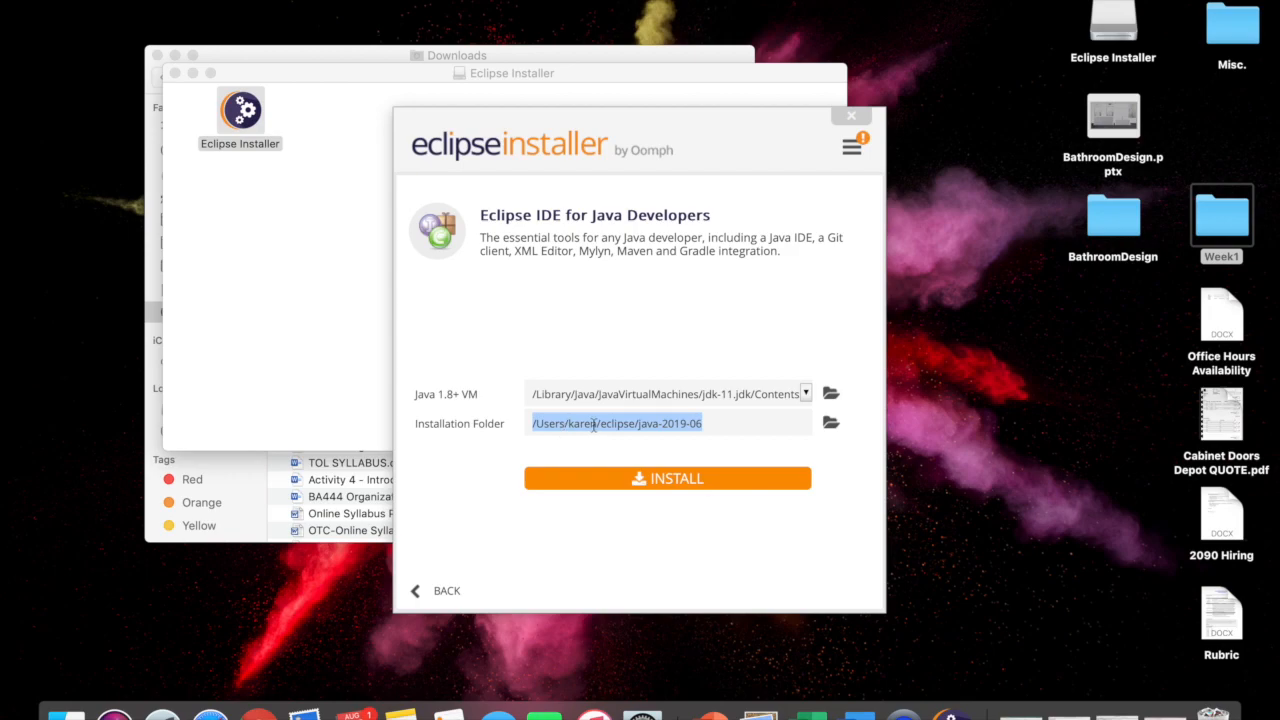
{"action": "triple_click", "coordinate": [639, 424]}
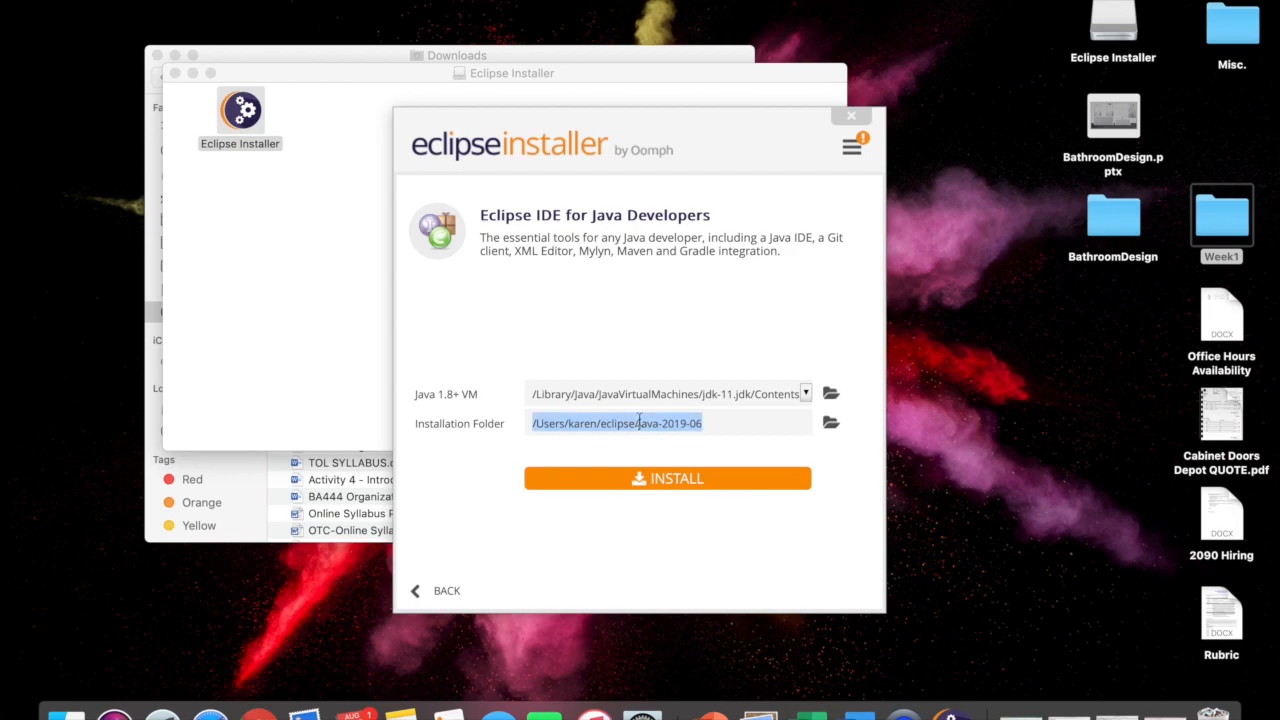